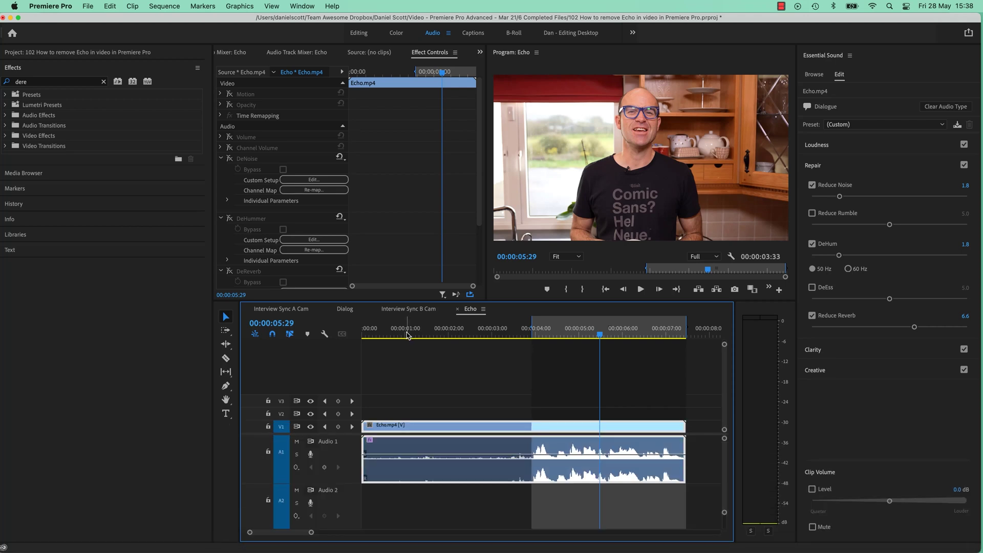
# Replay the finished example clip from 00:00:03:55 and focus its effect settings.
pyautogui.moveTo(529, 336); pyautogui.dragTo(534, 339)
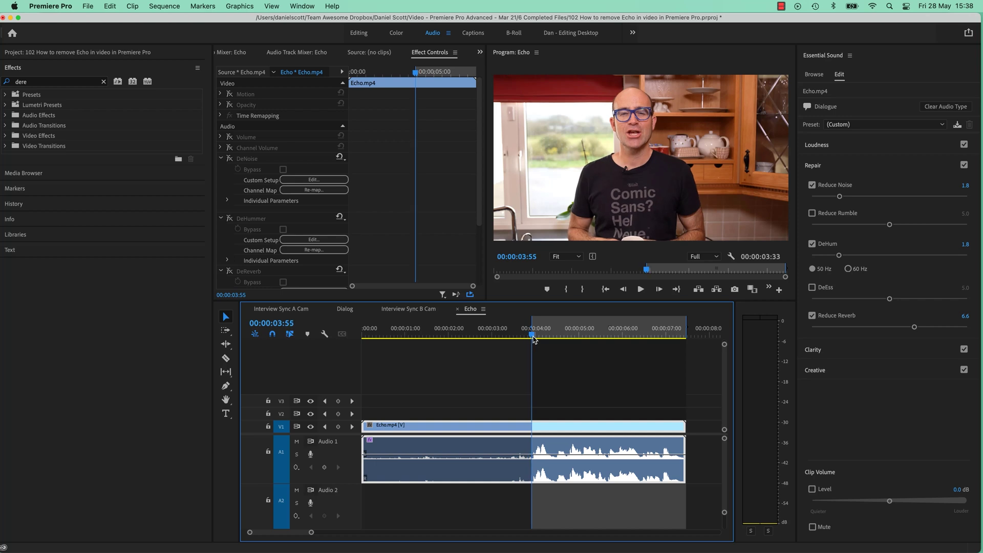
pyautogui.press('space')
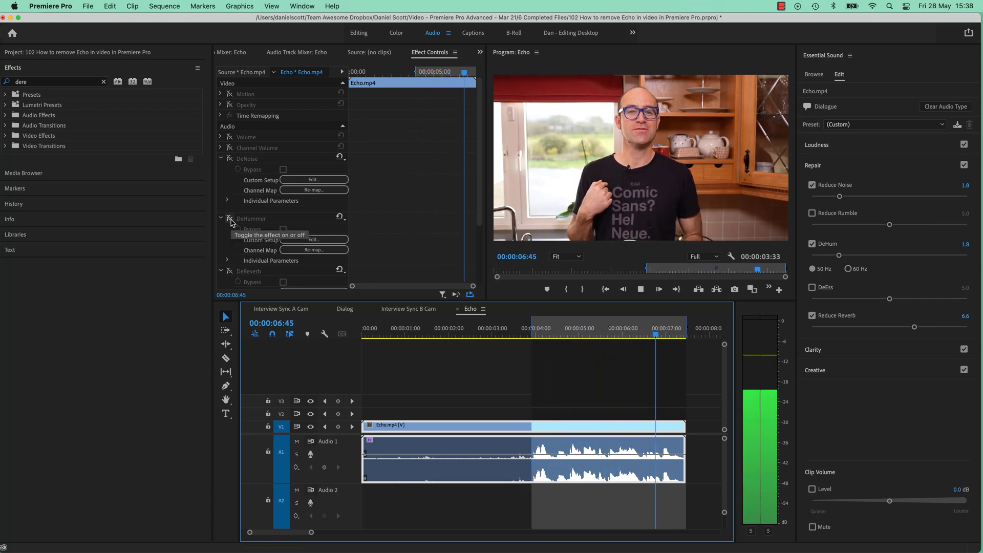
pyautogui.click(231, 221)
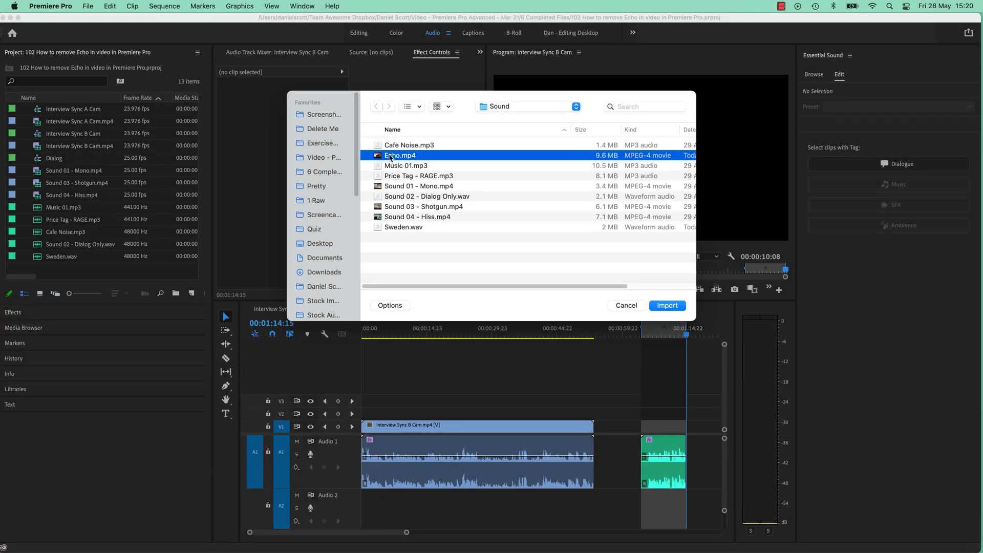
# Import Echo.mp4 and build a new Echo sequence from it.
pyautogui.click(667, 305)
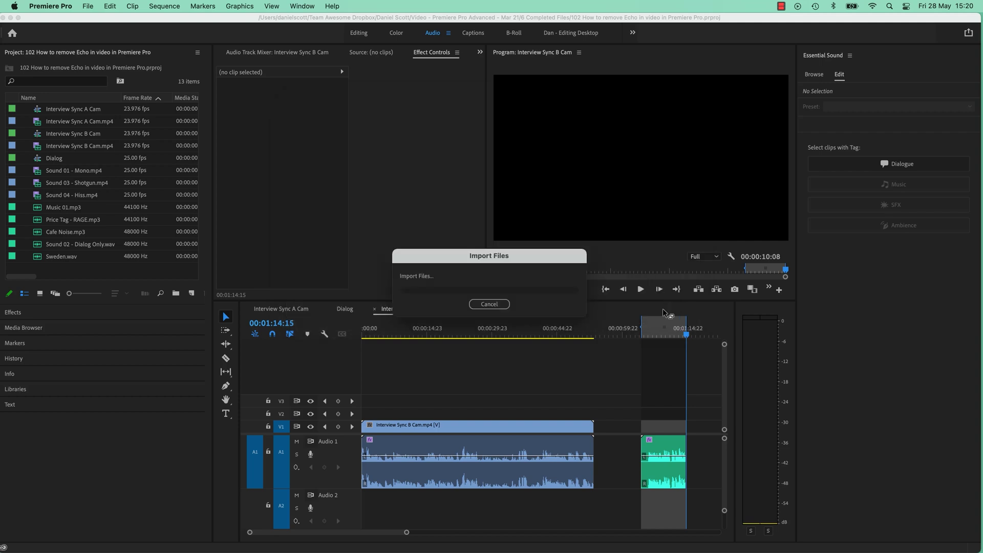
pyautogui.moveTo(64, 210); pyautogui.dragTo(193, 310)
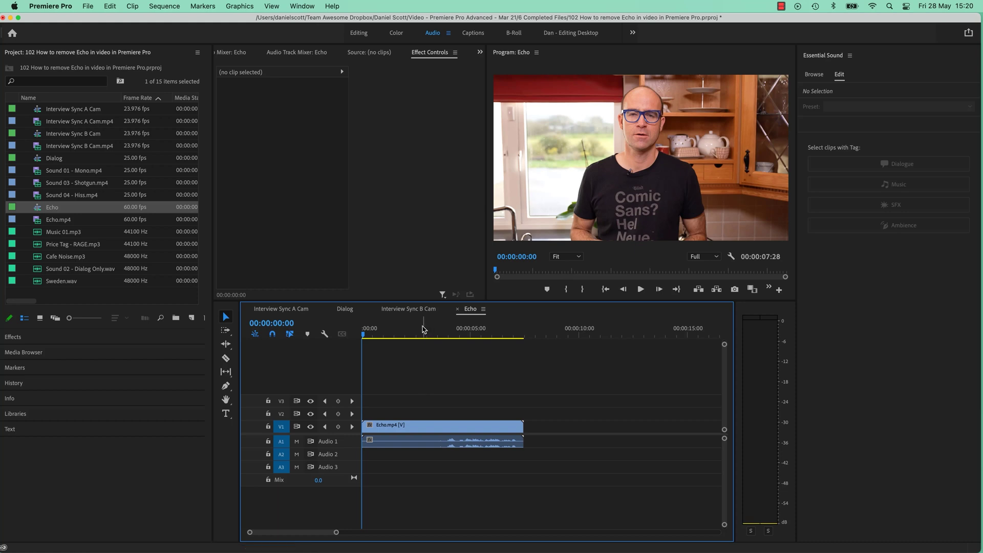
# Enlarge the audio tracks and preview the Echo clip from 00:00:03:49.
pyautogui.press('super+alt+equal')
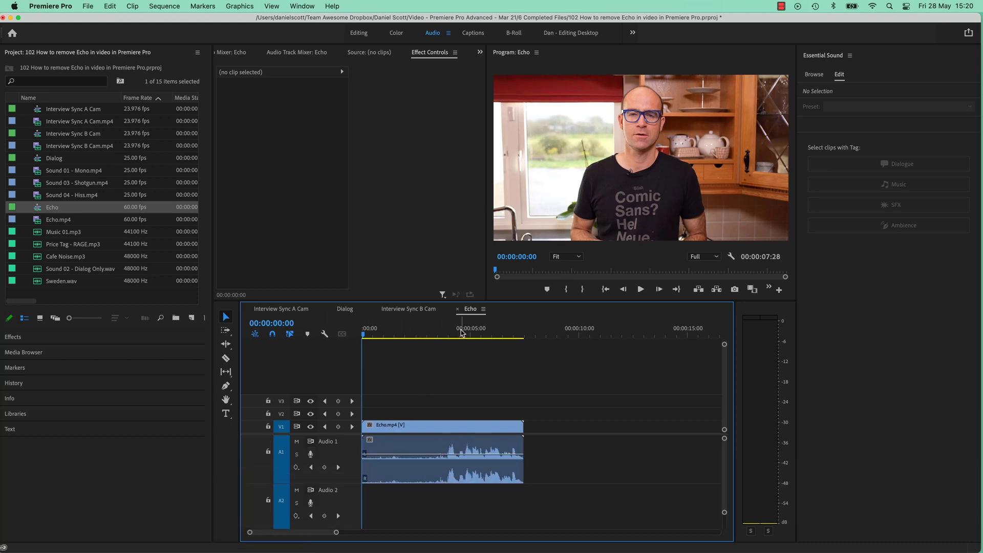
pyautogui.click(445, 334)
pyautogui.press('space')
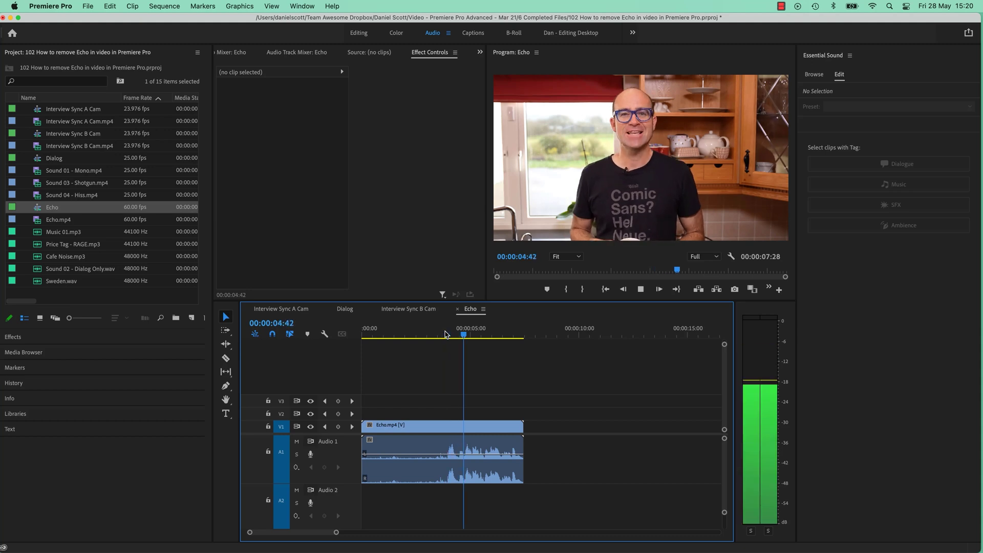
pyautogui.press('space')
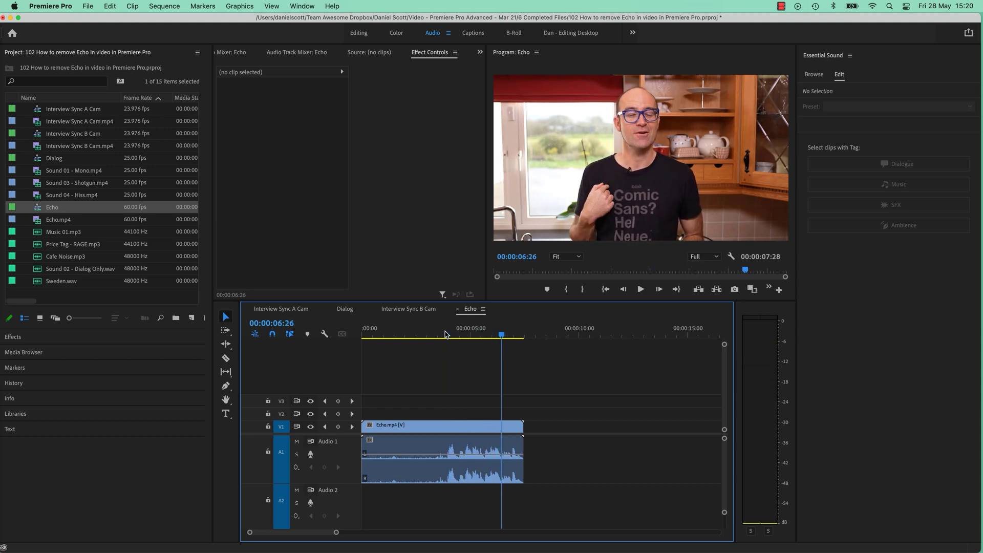
# Mark a range ending at 00:00:06:13, turn on Loop Playback, and play it.
pyautogui.press('space')
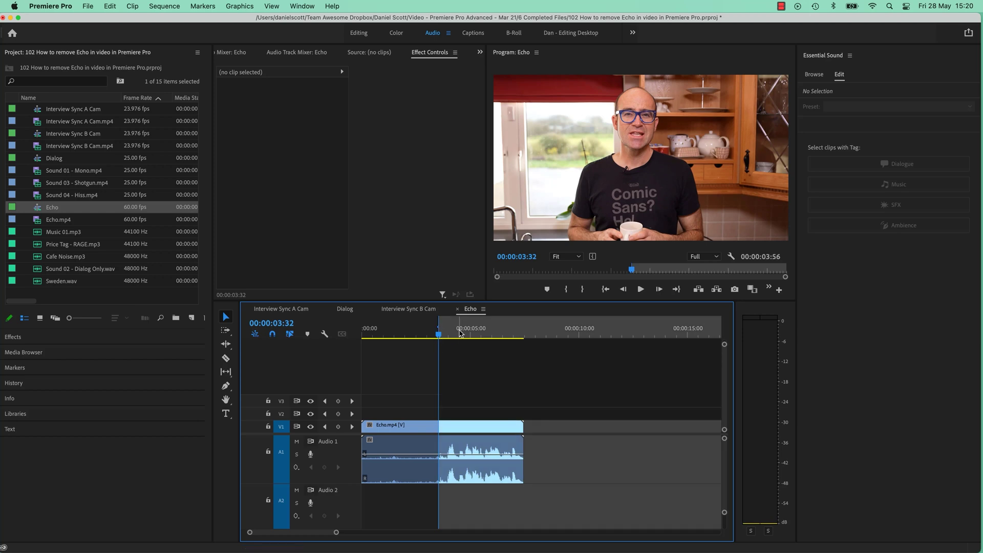
pyautogui.moveTo(481, 335); pyautogui.dragTo(494, 336)
pyautogui.press('o')
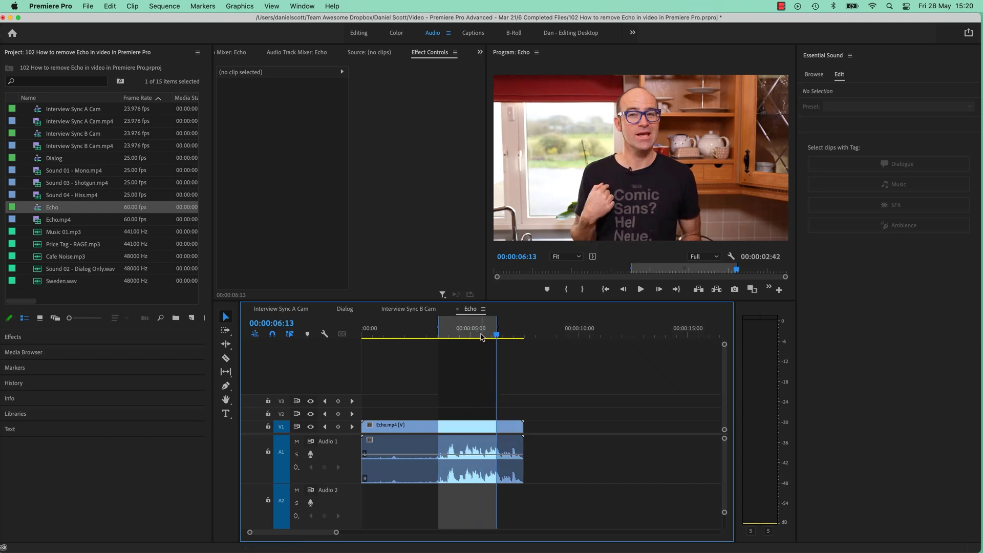
pyautogui.click(770, 288)
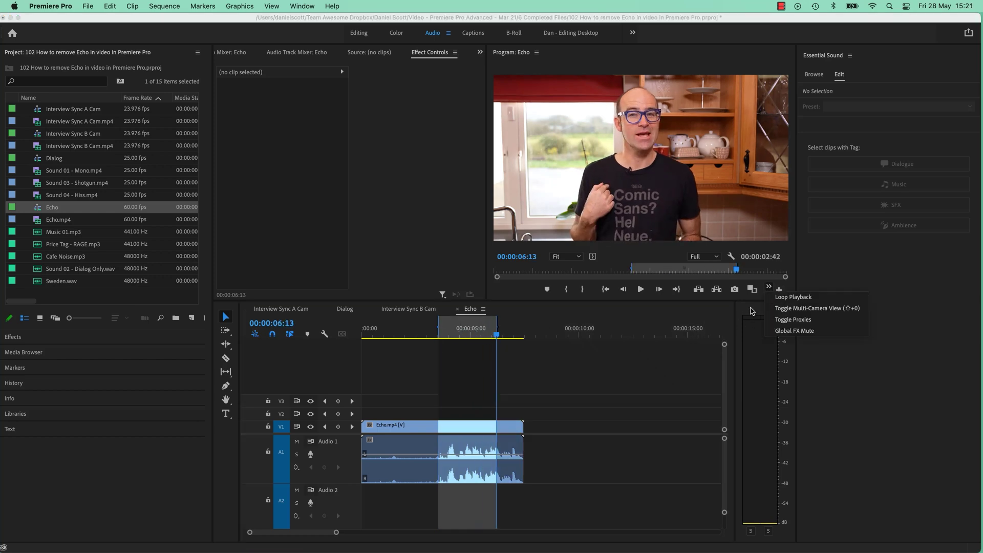
pyautogui.click(792, 295)
pyautogui.press('space')
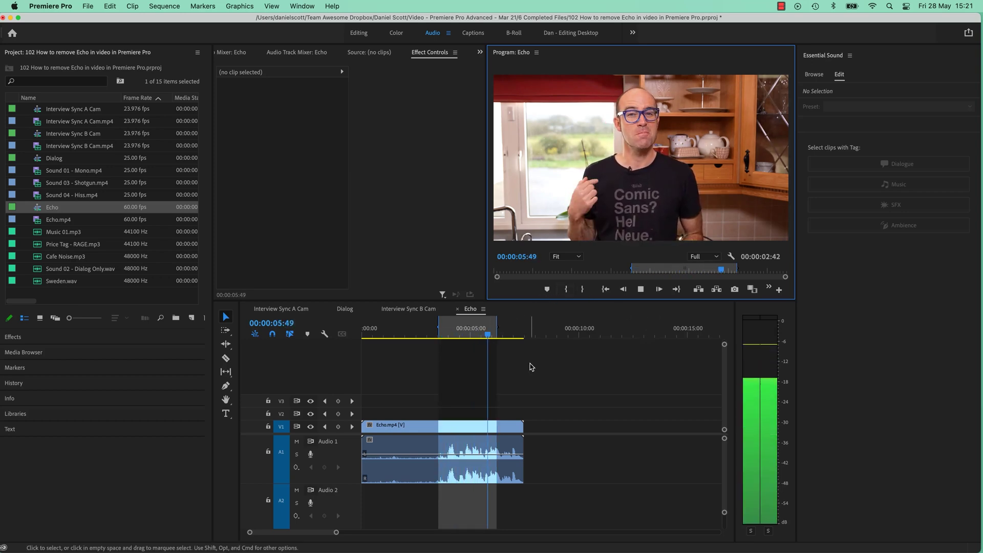
pyautogui.press('space')
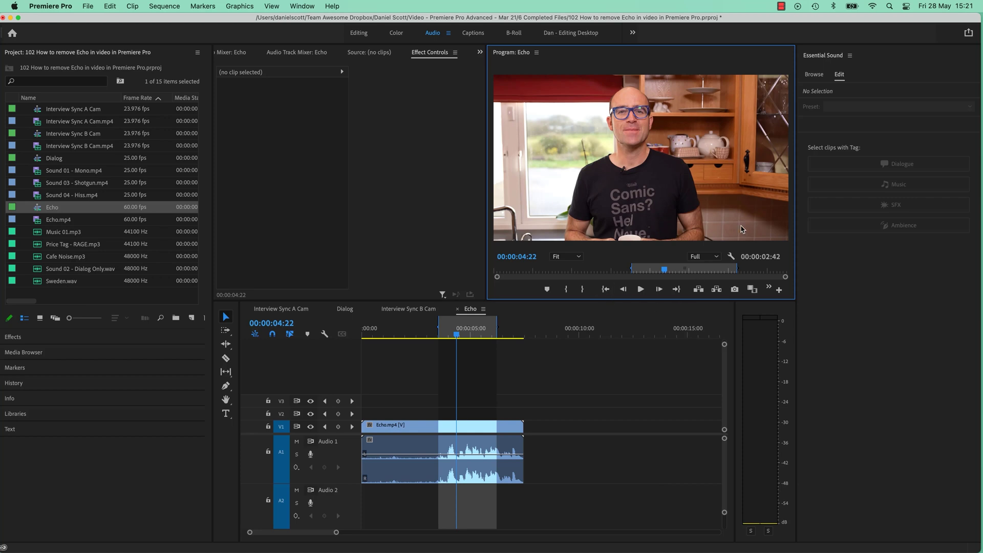
# Select the Echo.mp4 clip on the timeline and tag it as Dialogue.
pyautogui.click(417, 431)
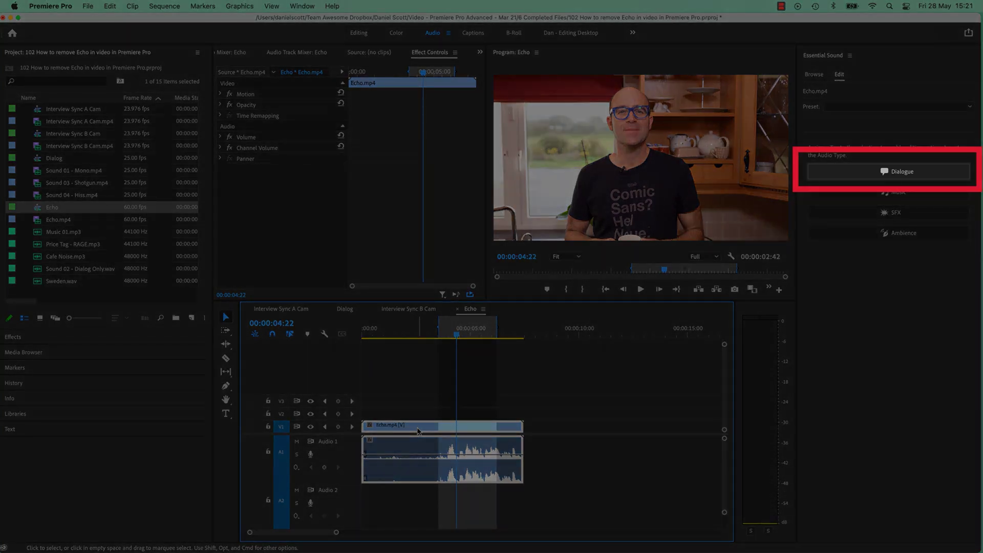
pyautogui.click(837, 169)
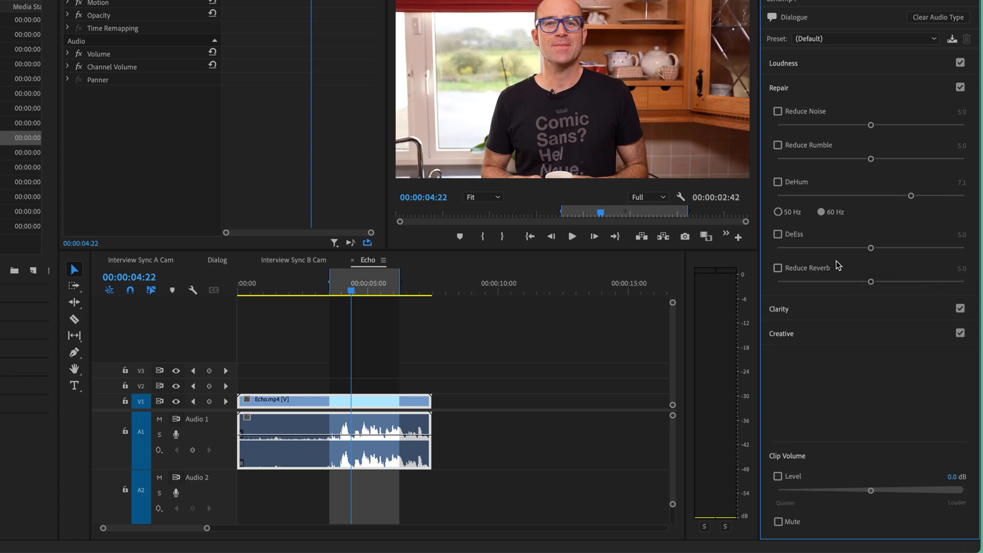
# Turn on Reduce Reverb and audition strengths of 2.4 and 7.6.
pyautogui.click(778, 268)
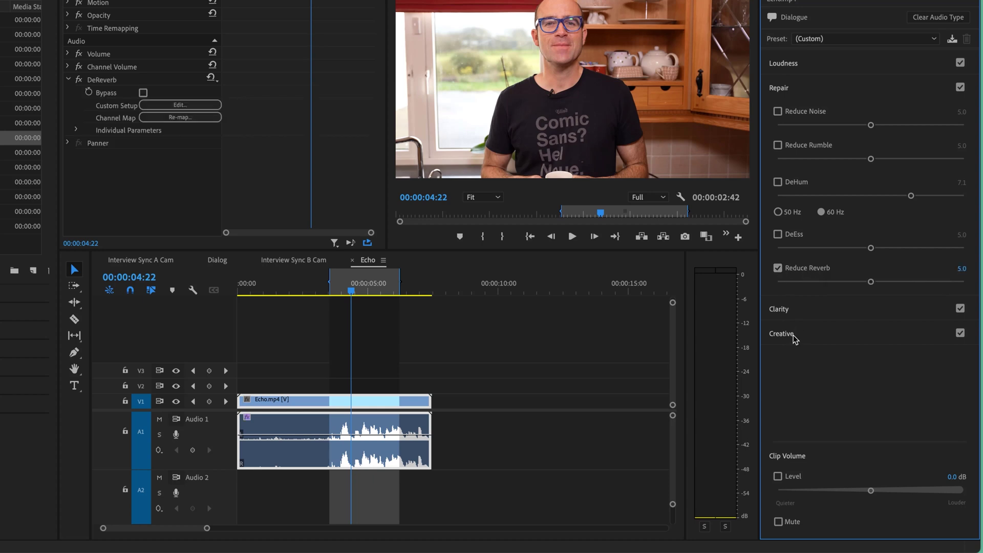
pyautogui.moveTo(872, 282); pyautogui.dragTo(961, 285)
pyautogui.press('space')
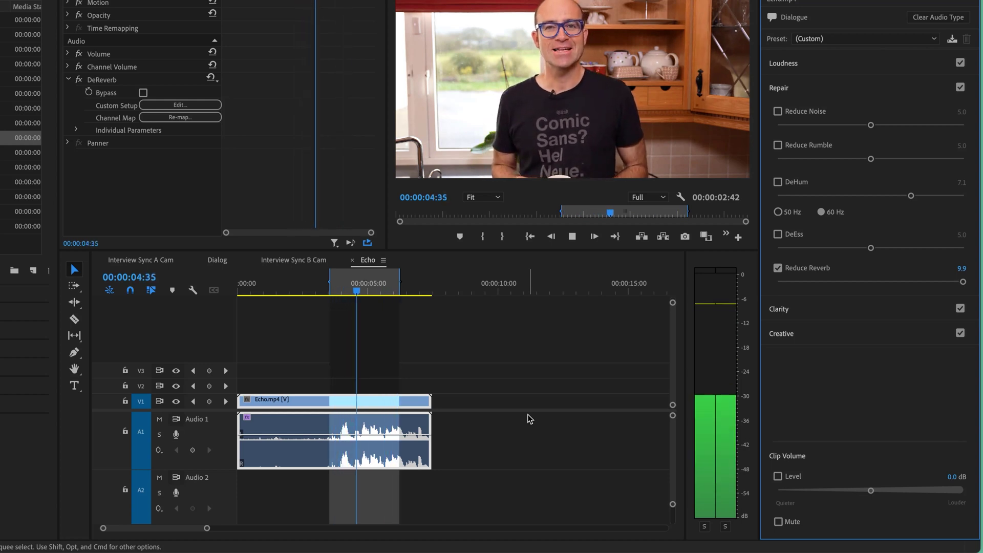
pyautogui.press('space')
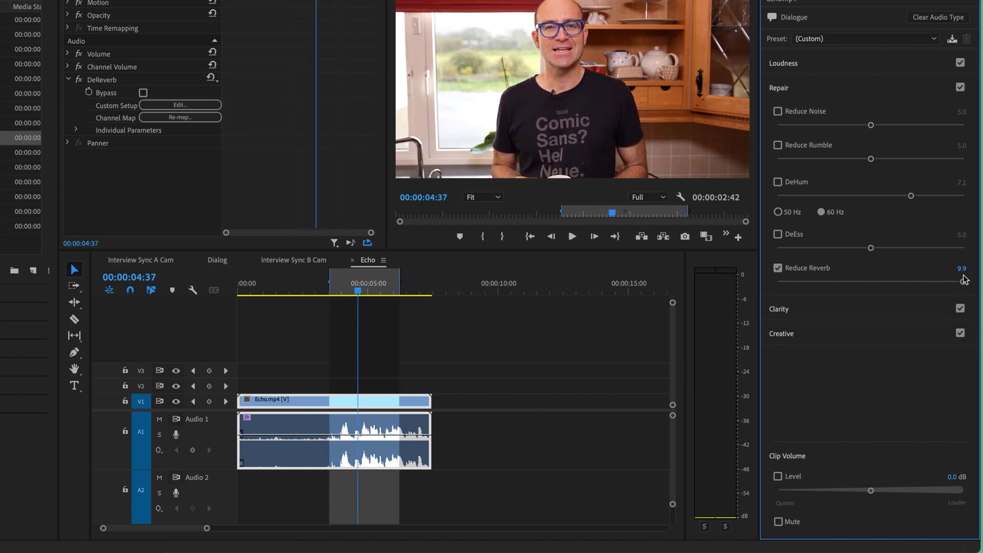
pyautogui.moveTo(963, 284); pyautogui.dragTo(919, 283)
pyautogui.press('space')
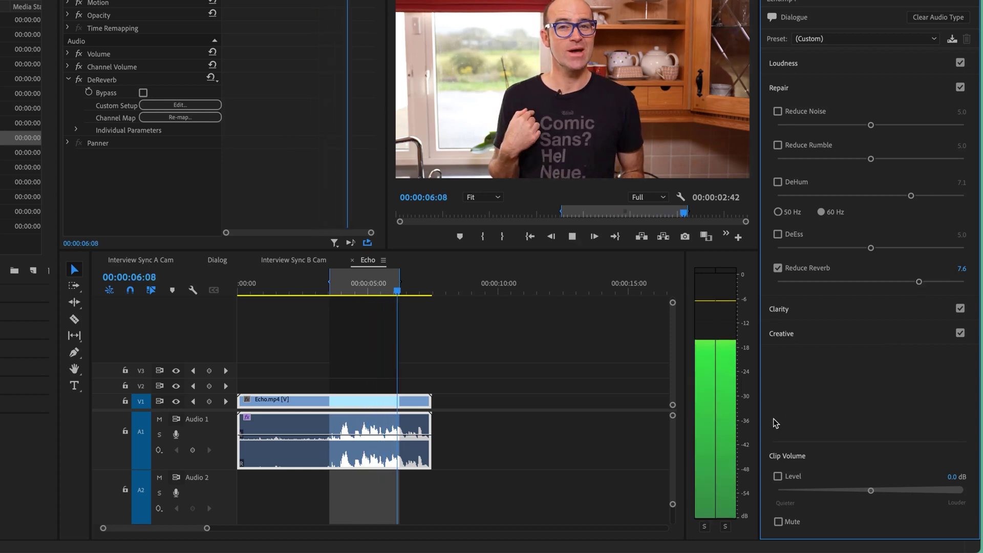
pyautogui.press('space')
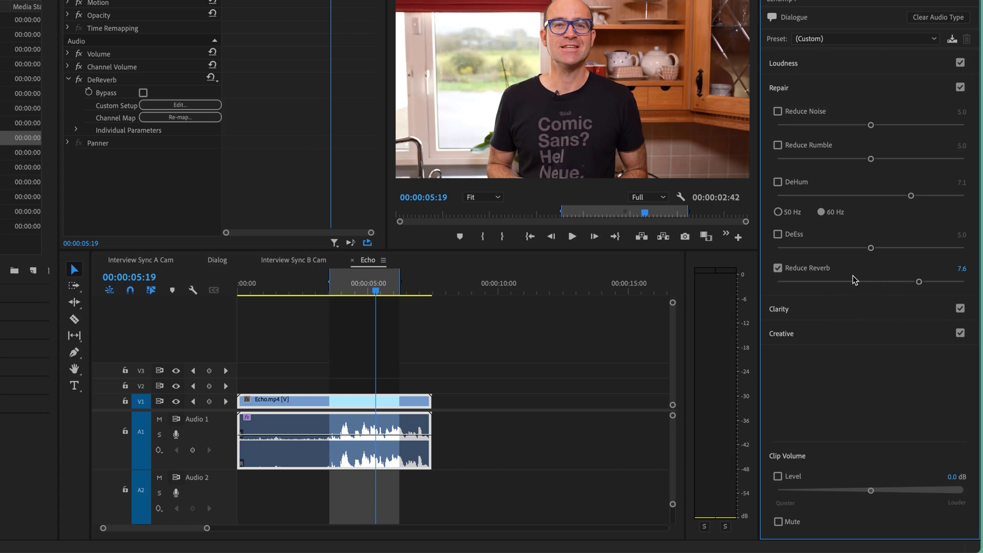
# Keep loop-playing and fine-tune Reduce Reverb, settling around 5.6.
pyautogui.press('space')
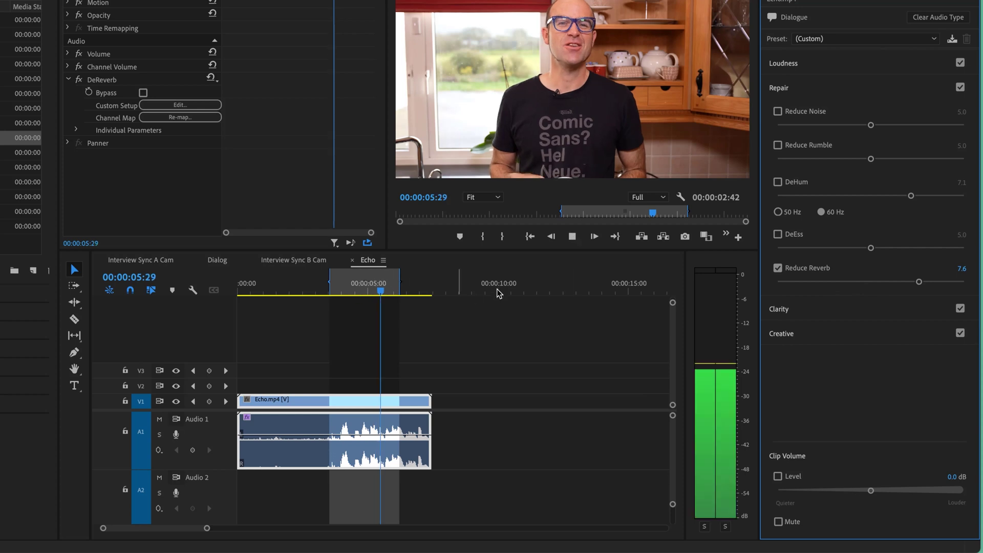
pyautogui.moveTo(919, 281)
pyautogui.mouseDown()
pyautogui.moveTo(854, 284)
pyautogui.moveTo(916, 283)
pyautogui.mouseUp()
pyautogui.press('space')
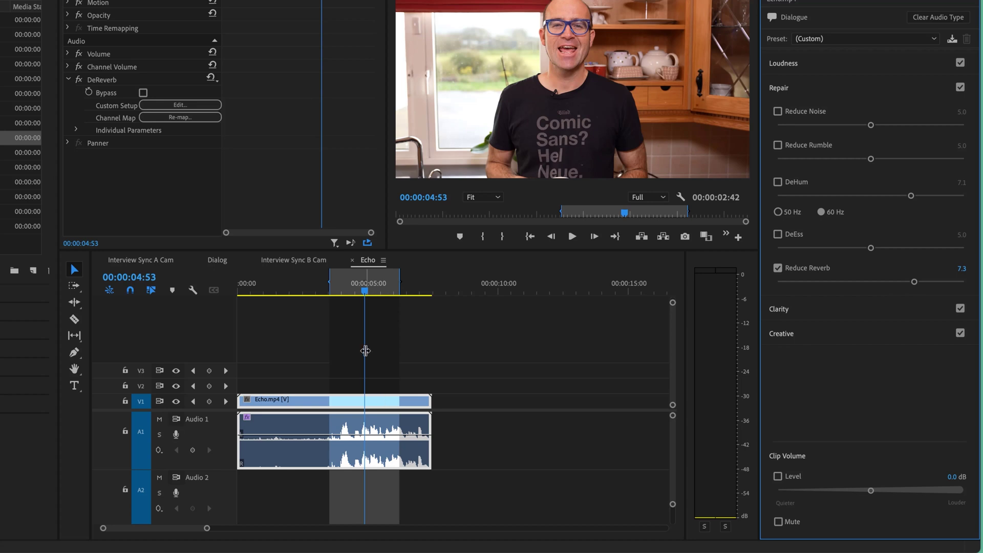
pyautogui.click(351, 243)
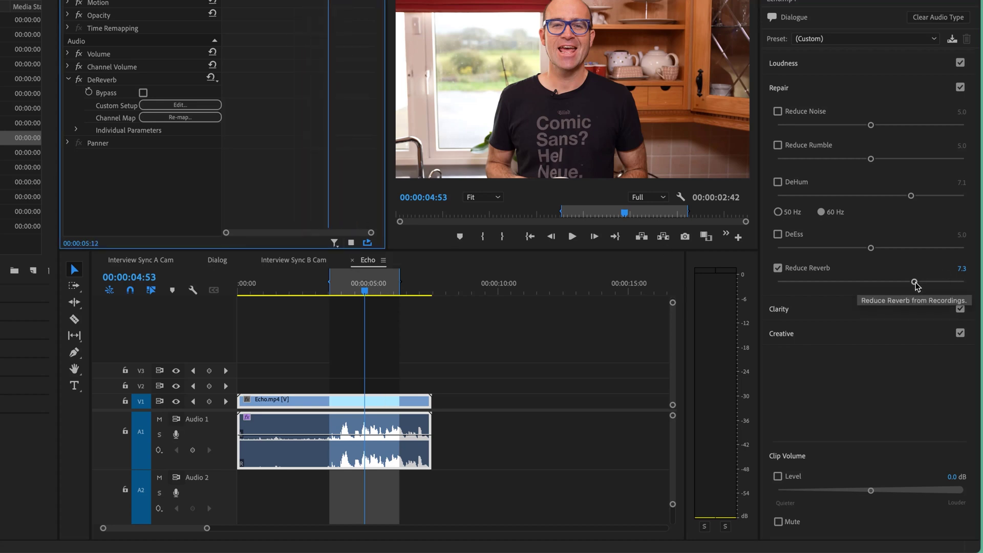
pyautogui.moveTo(915, 282); pyautogui.dragTo(881, 282)
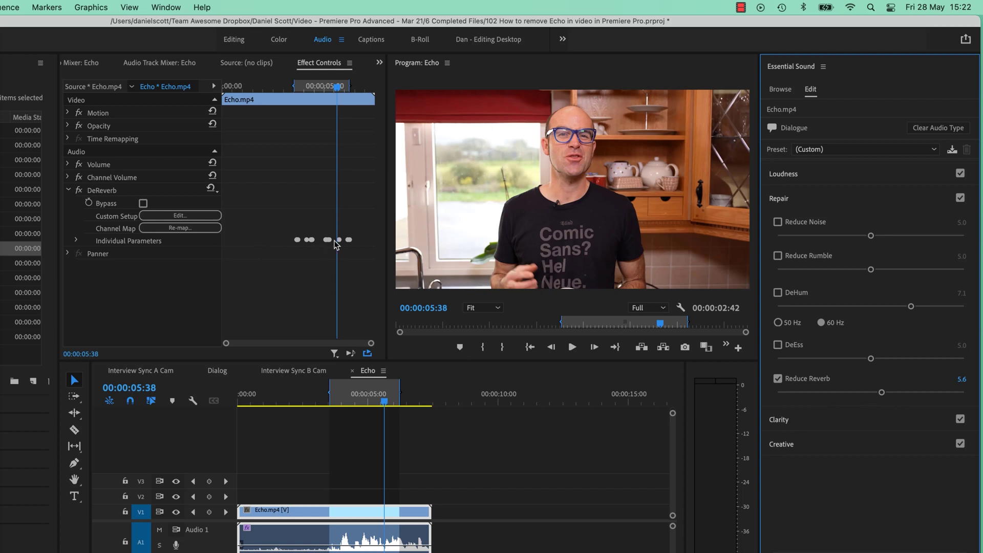
# Expand DeReverb's Individual Parameters and delete the Amount keyframes, leaving a constant 48.1%.
pyautogui.click(75, 241)
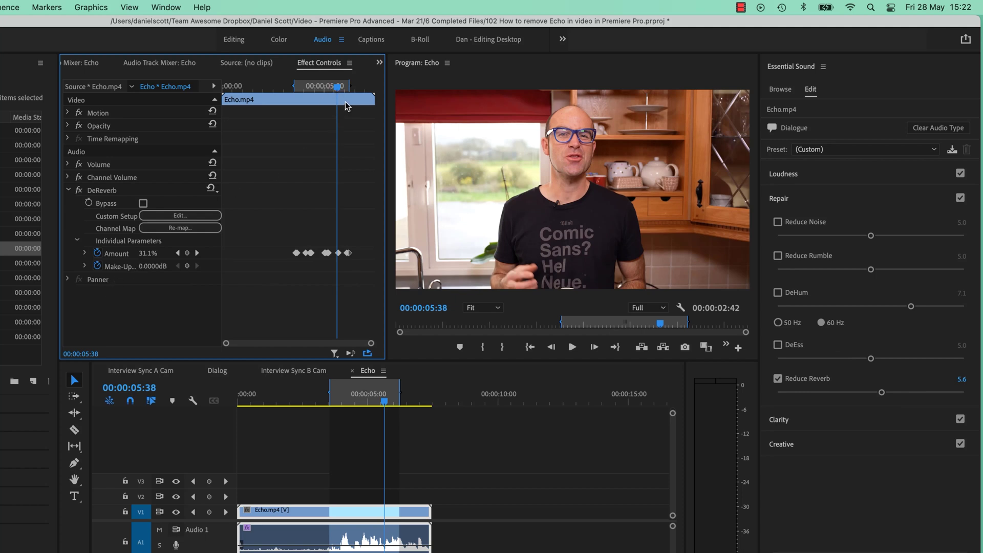
pyautogui.moveTo(321, 83); pyautogui.dragTo(286, 84)
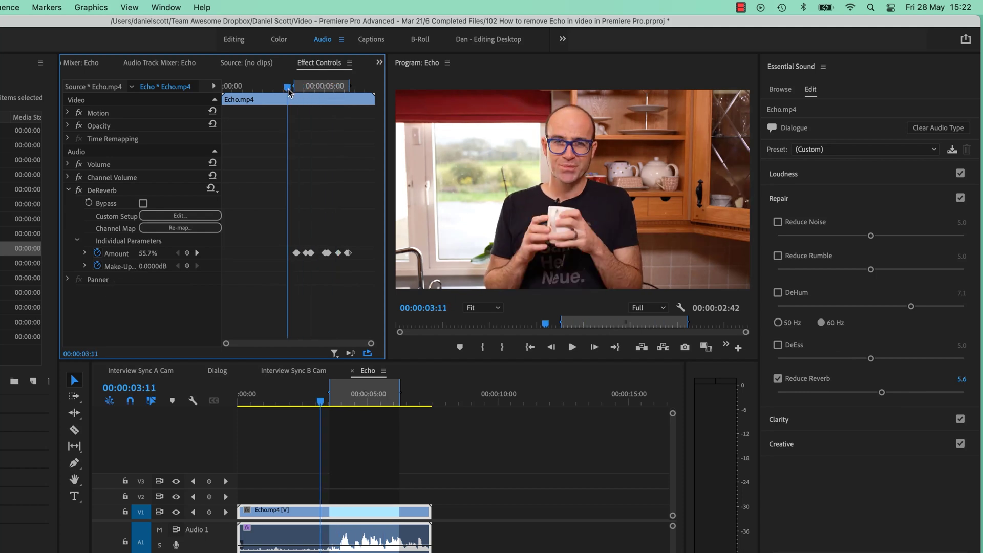
pyautogui.press('space')
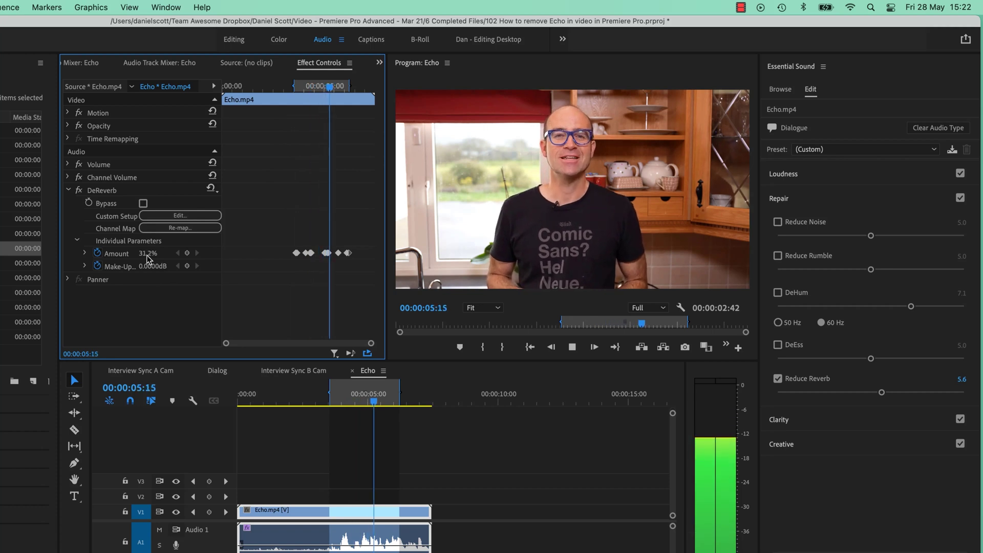
pyautogui.press('space')
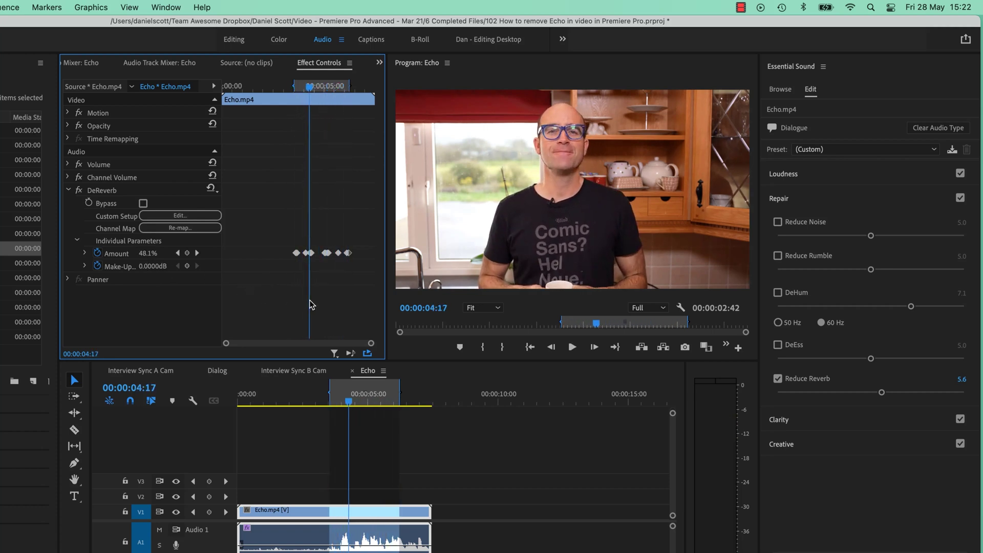
pyautogui.click(98, 254)
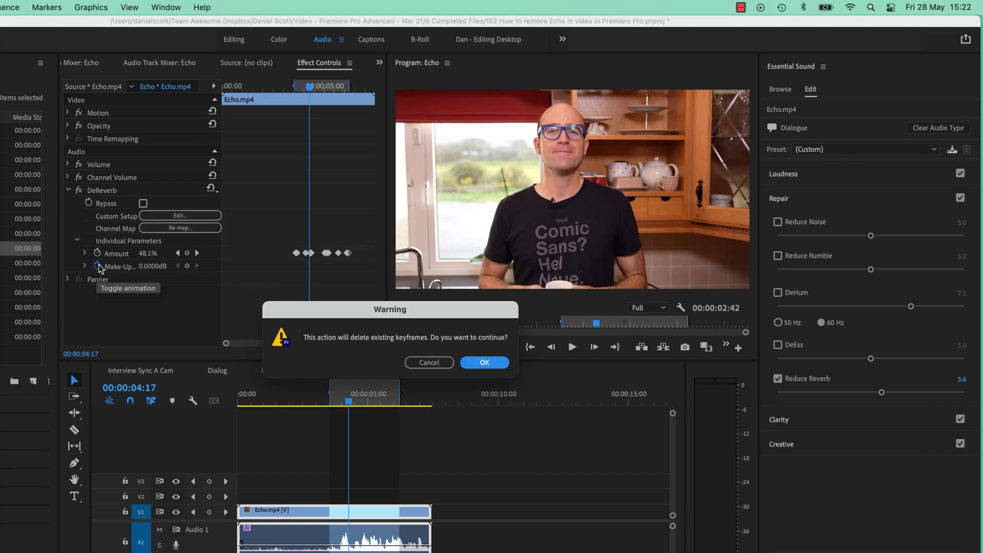
pyautogui.click(465, 364)
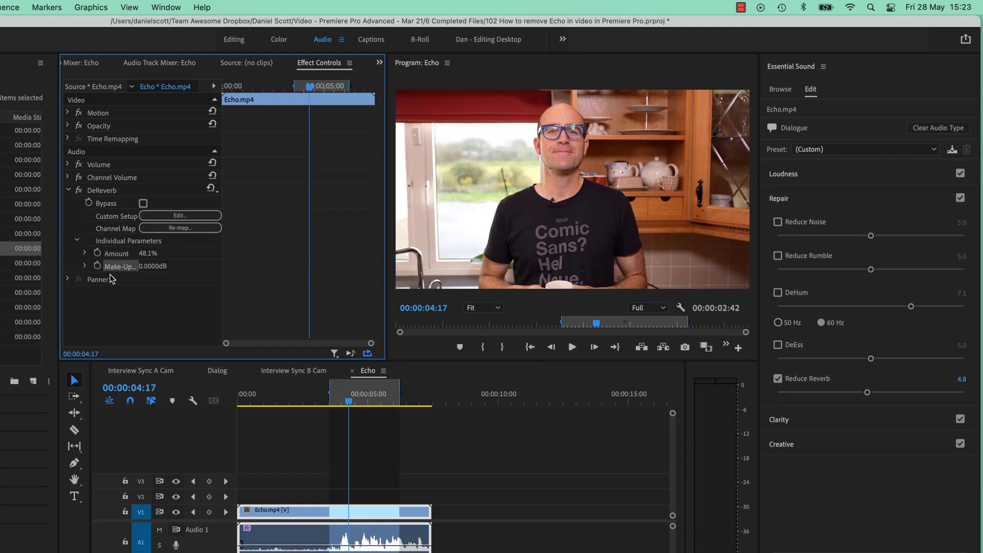
# Raise Reduce Reverb to 6.9 while listening, so DeReverb Amount reads 69%.
pyautogui.press('space')
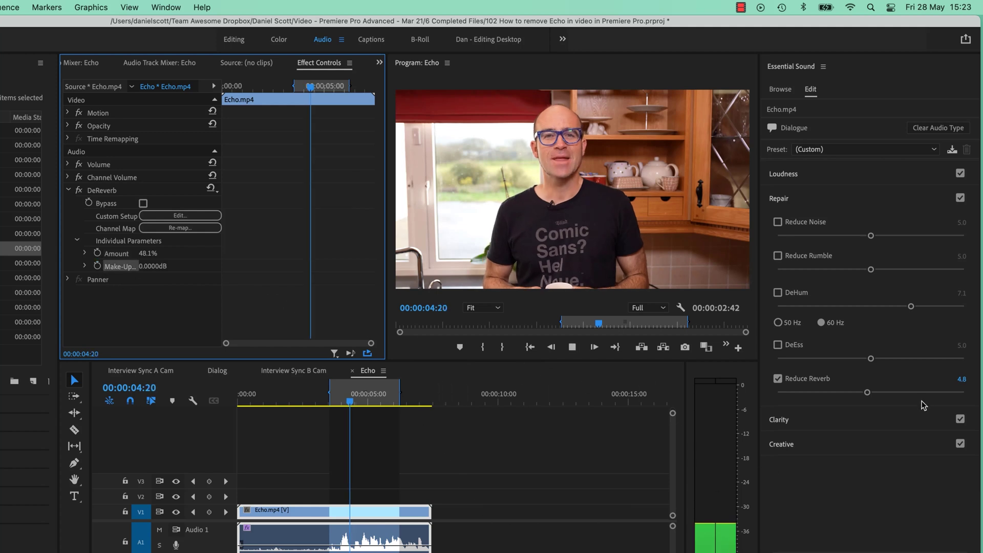
pyautogui.moveTo(867, 392); pyautogui.dragTo(907, 393)
pyautogui.press('space')
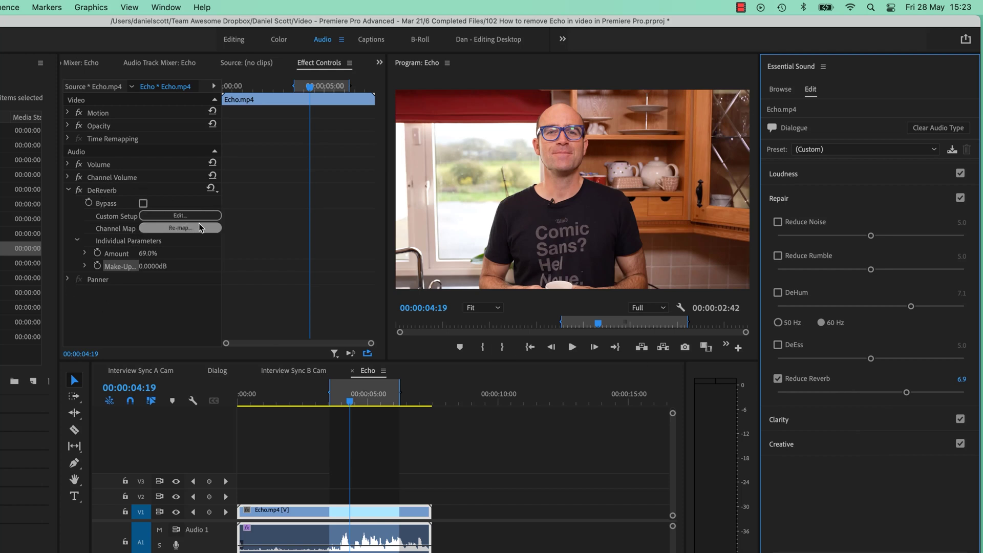
# Open the DeReverb Clip Fx Editor and audition the Heavy Reverb Reduction preset.
pyautogui.click(191, 216)
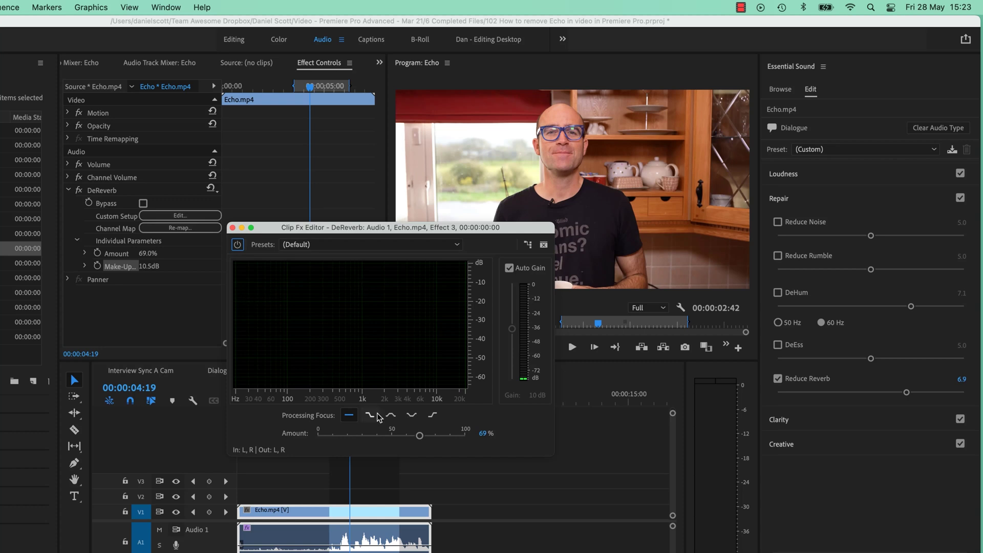
pyautogui.moveTo(420, 439)
pyautogui.mouseDown()
pyautogui.moveTo(371, 437)
pyautogui.moveTo(413, 436)
pyautogui.mouseUp()
pyautogui.press('super+z')
pyautogui.click(319, 249)
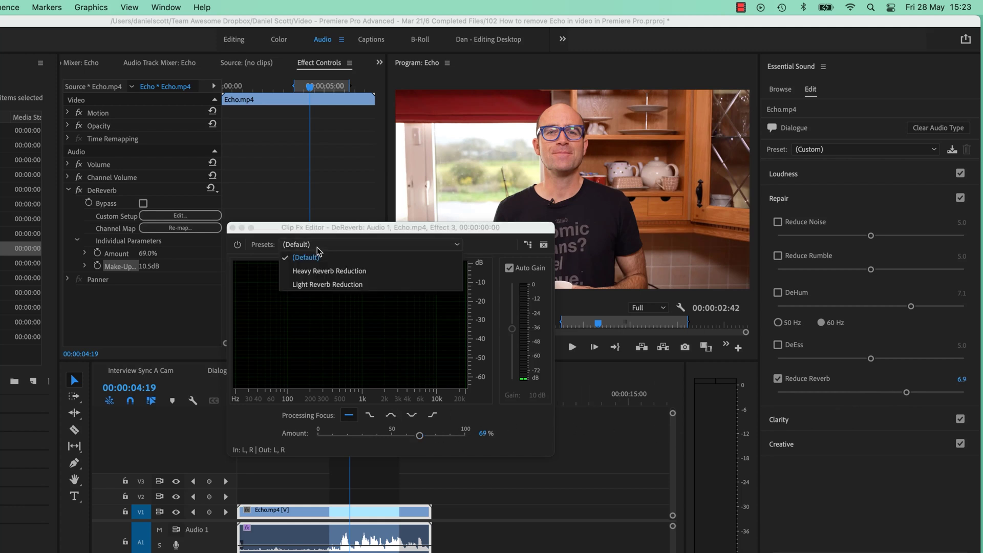
pyautogui.click(328, 275)
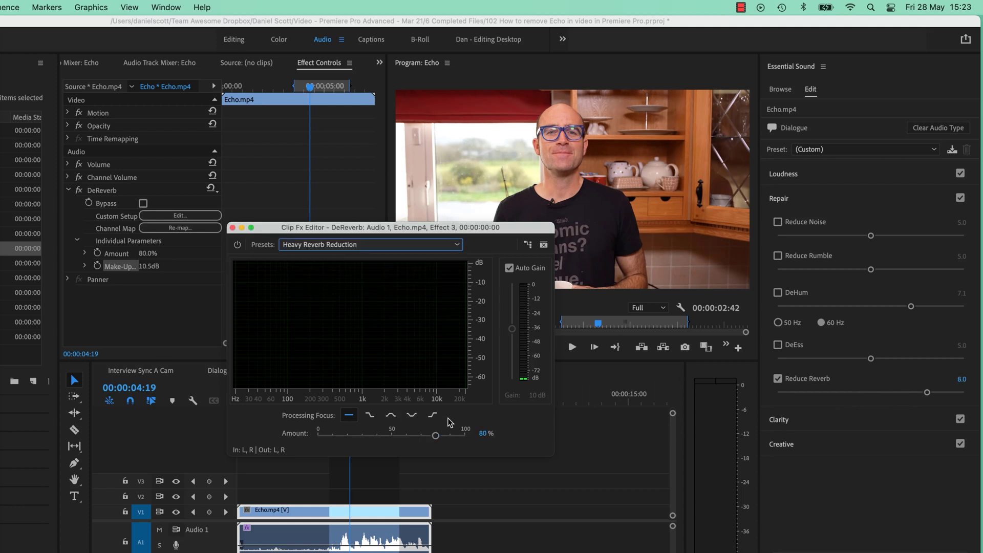
# Switch to the Light Reverb Reduction preset, set Amount to about 53%, and close the editor.
pyautogui.click(416, 243)
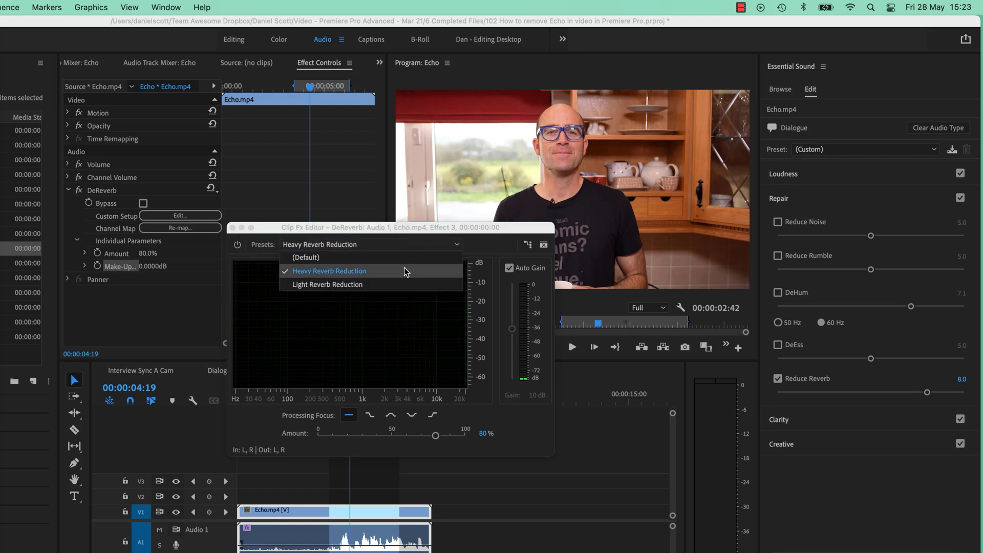
pyautogui.click(401, 285)
pyautogui.press('space')
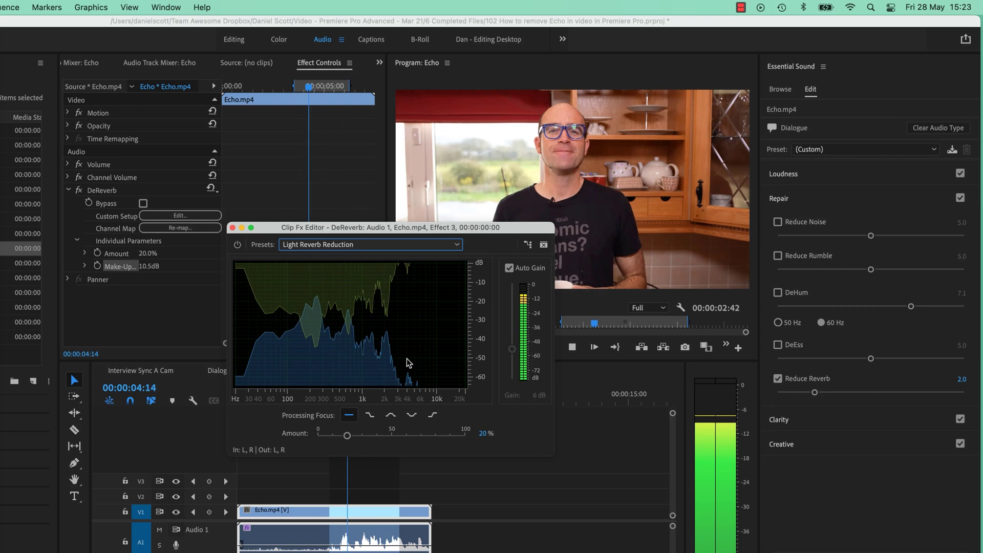
pyautogui.press('space')
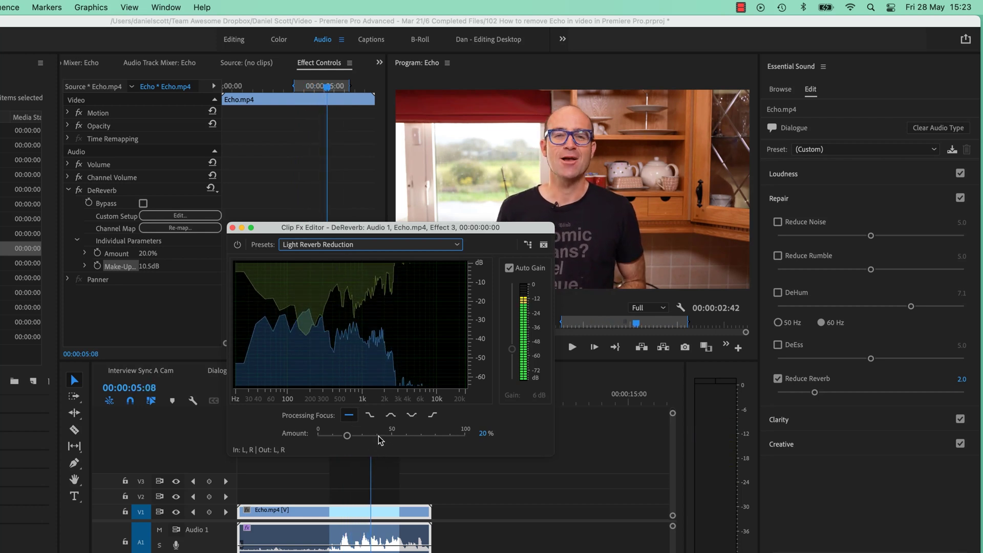
pyautogui.moveTo(378, 436); pyautogui.dragTo(395, 437)
pyautogui.click(233, 227)
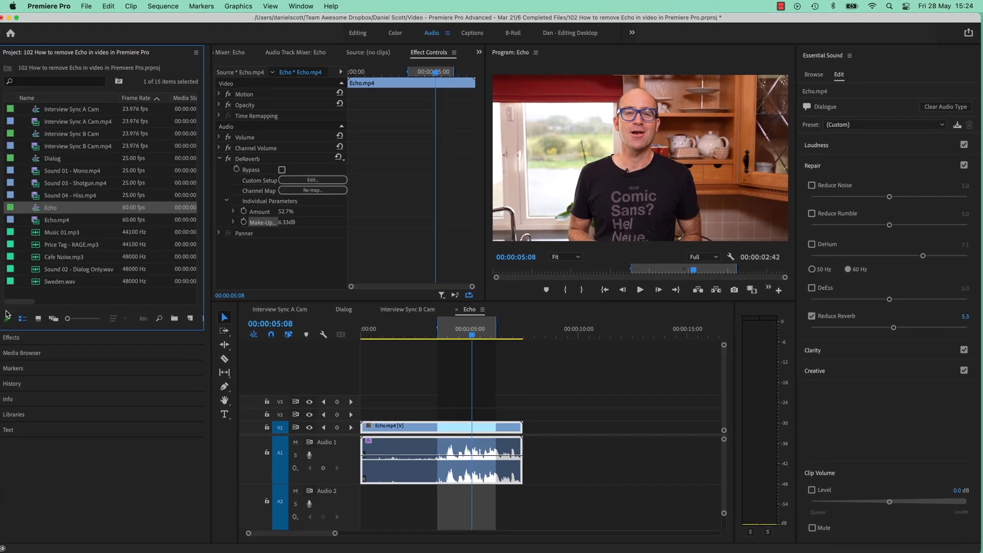
# Search the Effects panel for 'dere' and demonstrate dragging DeReverb onto the Audio 1 clip.
pyautogui.click(47, 347)
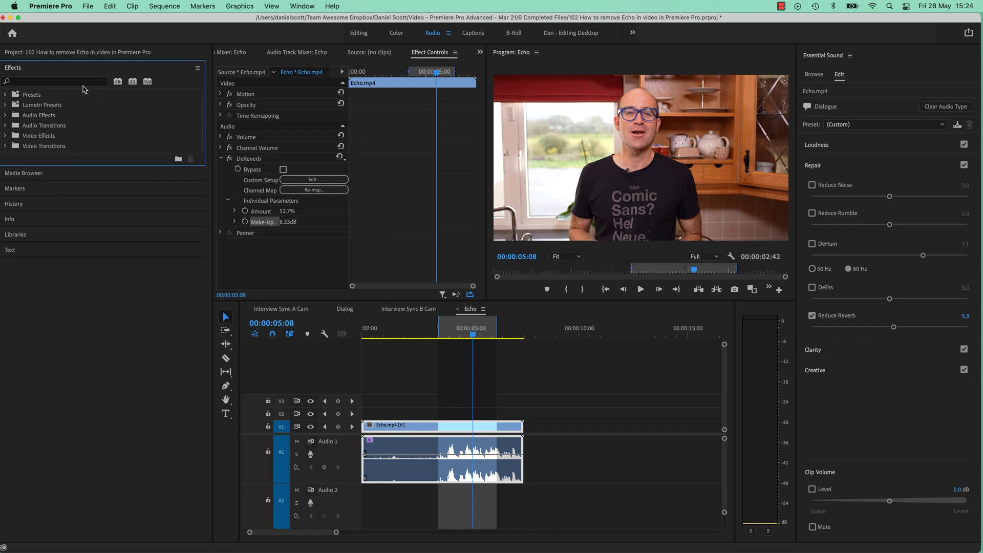
pyautogui.click(82, 82)
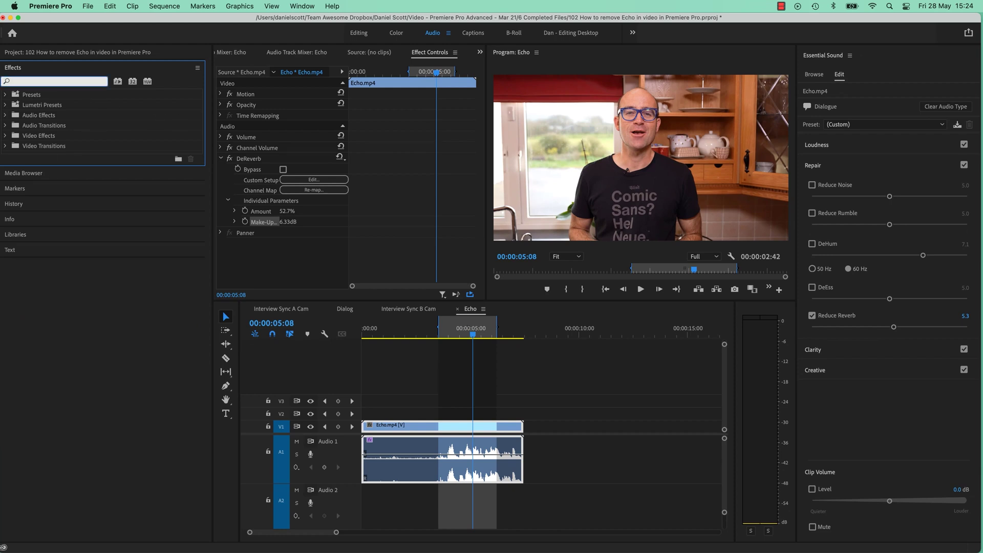
pyautogui.write('dere')
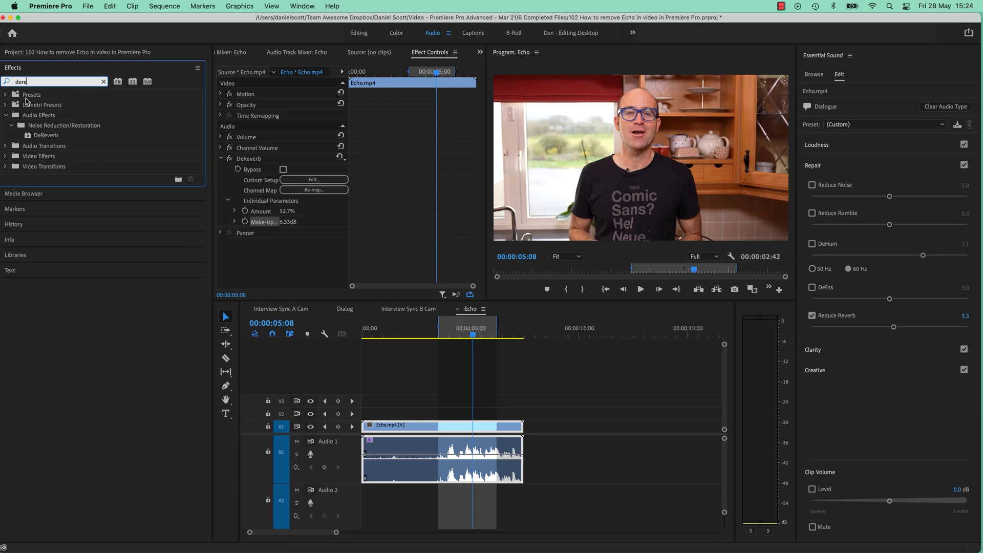
pyautogui.moveTo(41, 136); pyautogui.dragTo(487, 442)
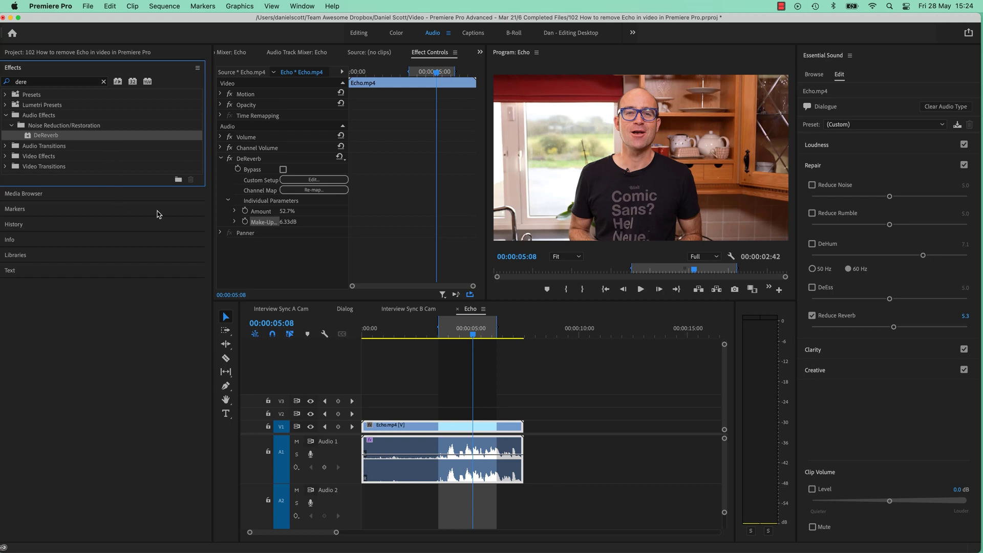
pyautogui.click(7, 115)
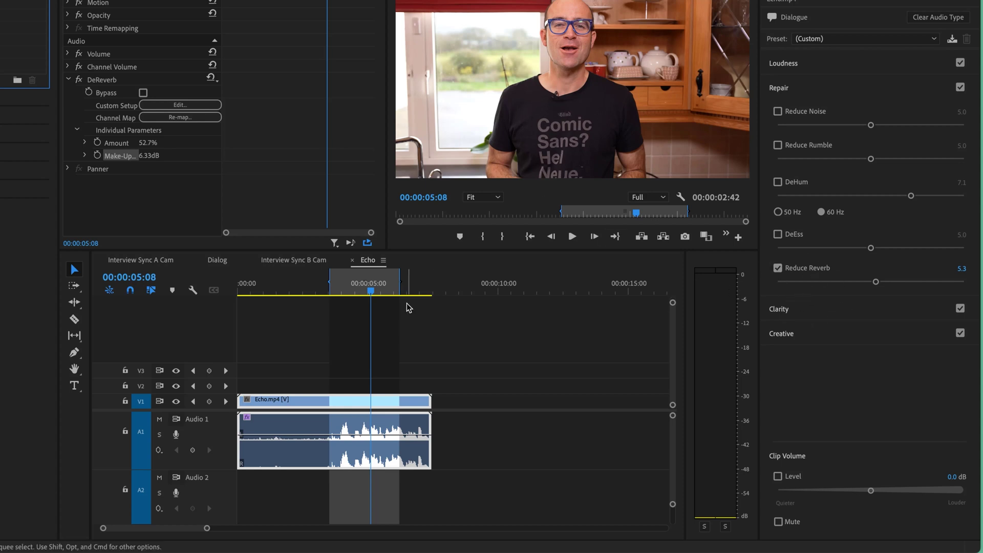
# Scrub to around 00:00:02:04 and clear the existing In and Out points.
pyautogui.click(295, 291)
pyautogui.moveTo(295, 291); pyautogui.dragTo(293, 290)
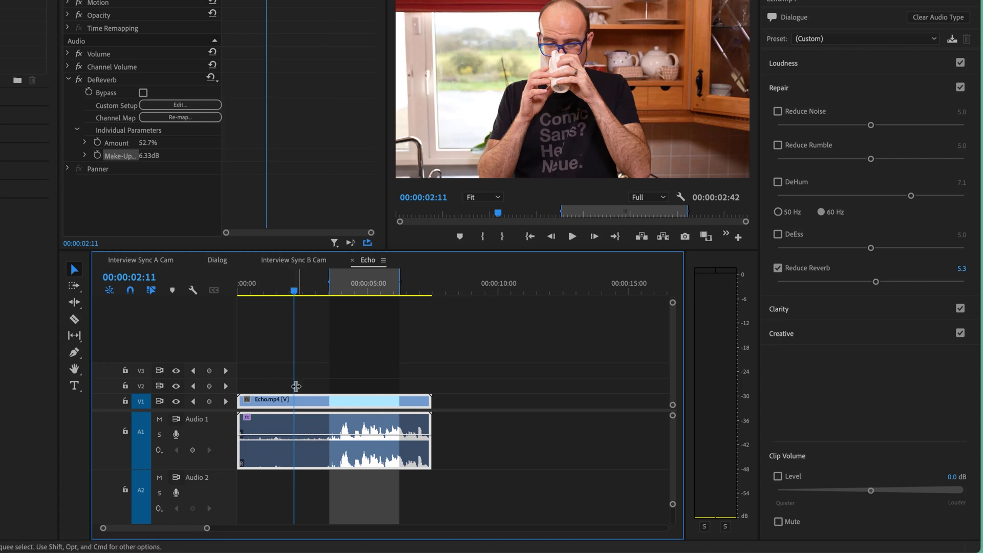
pyautogui.moveTo(295, 291); pyautogui.dragTo(272, 291)
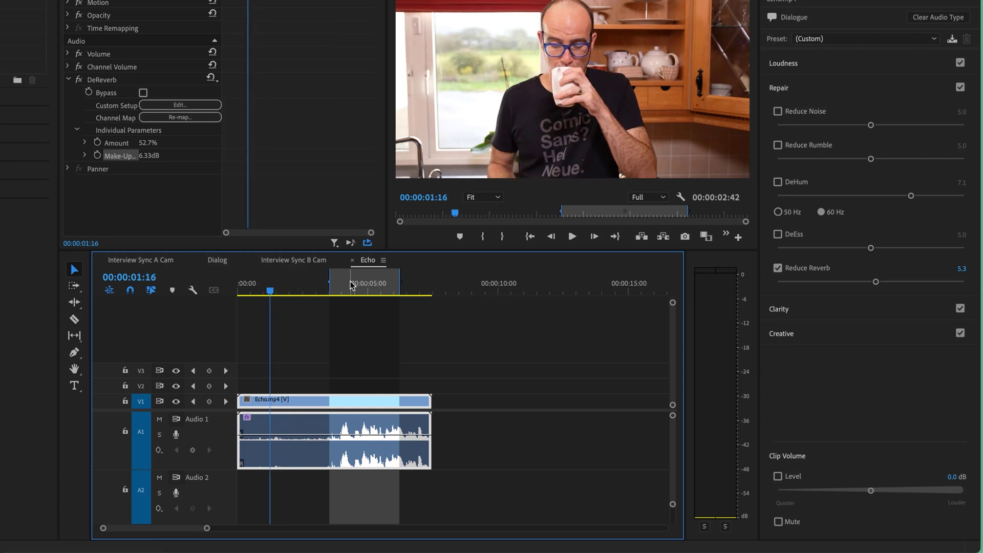
pyautogui.click(291, 288)
pyautogui.rightClick(369, 285)
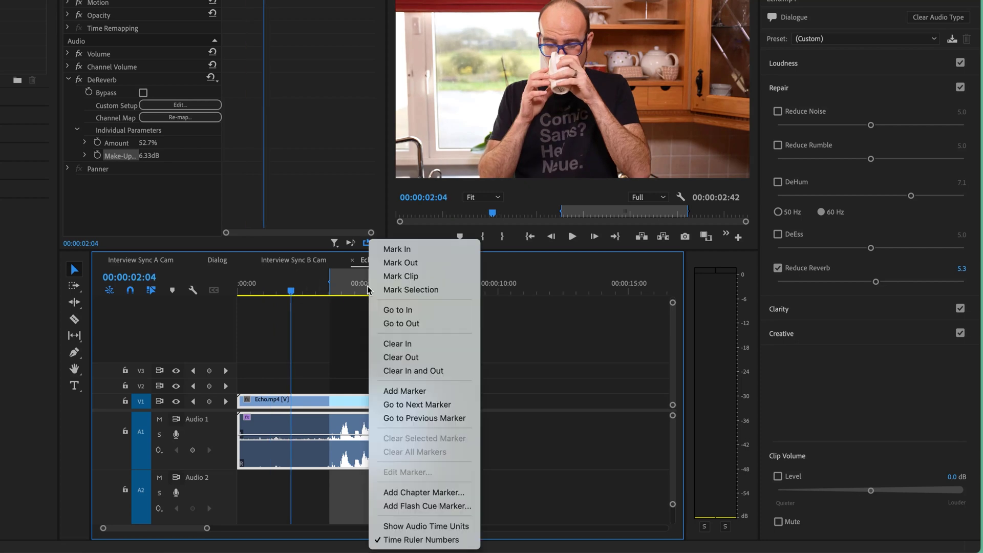
pyautogui.press('Return')
# Set an In point at 00:00:01:54 and play from it.
pyautogui.click(286, 291)
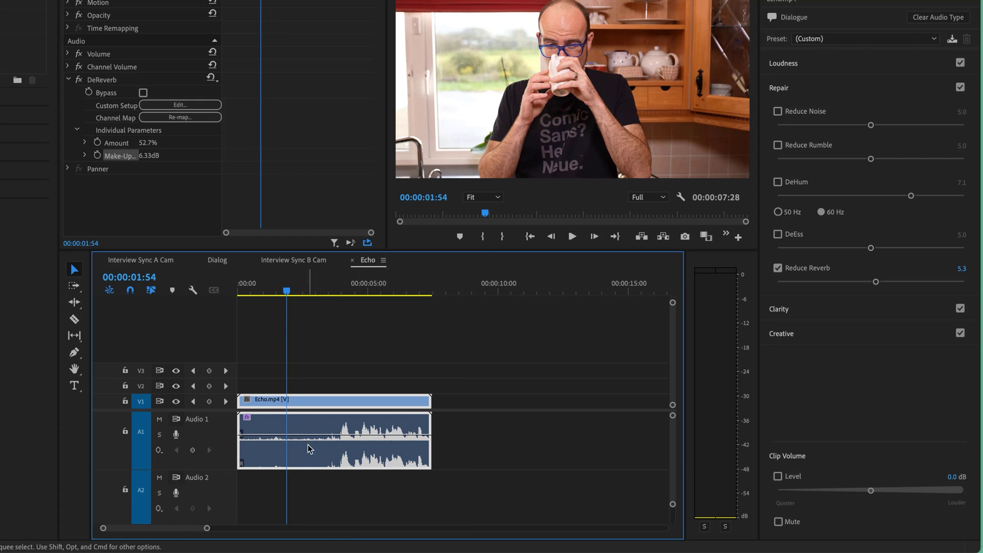
pyautogui.press('i')
pyautogui.press('space')
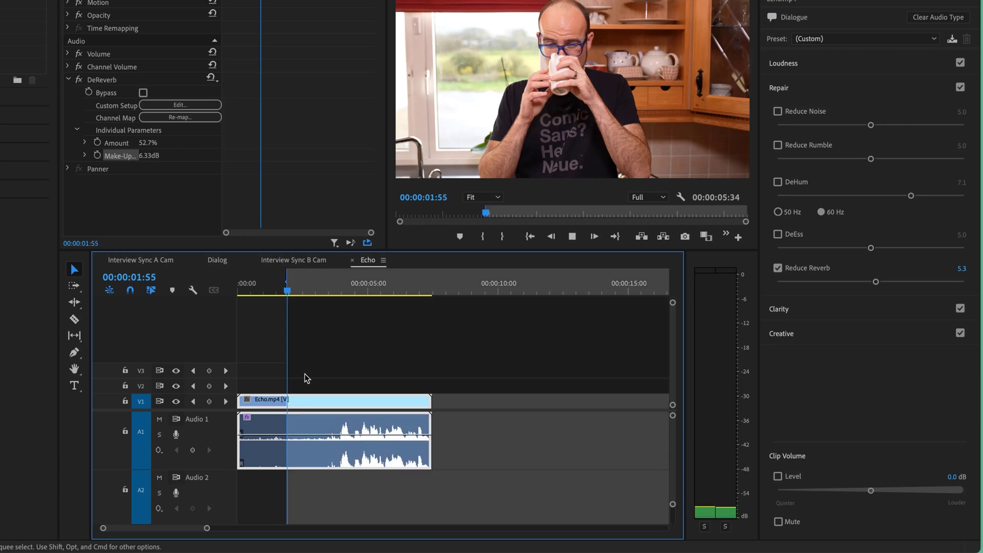
pyautogui.press('space')
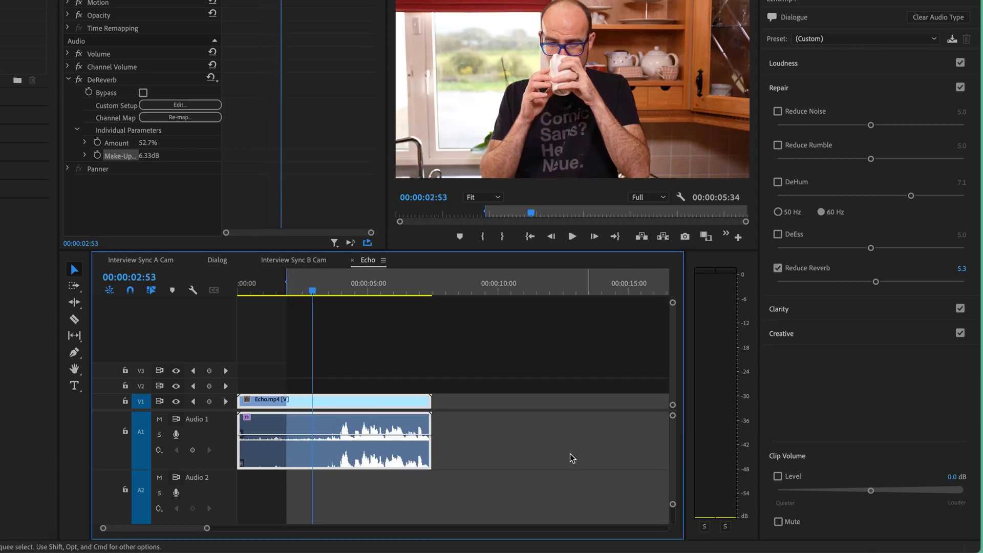
# Set the Out point at 00:00:03:18 after the sip, loop-play the range, and zoom in.
pyautogui.click(300, 293)
pyautogui.press('space')
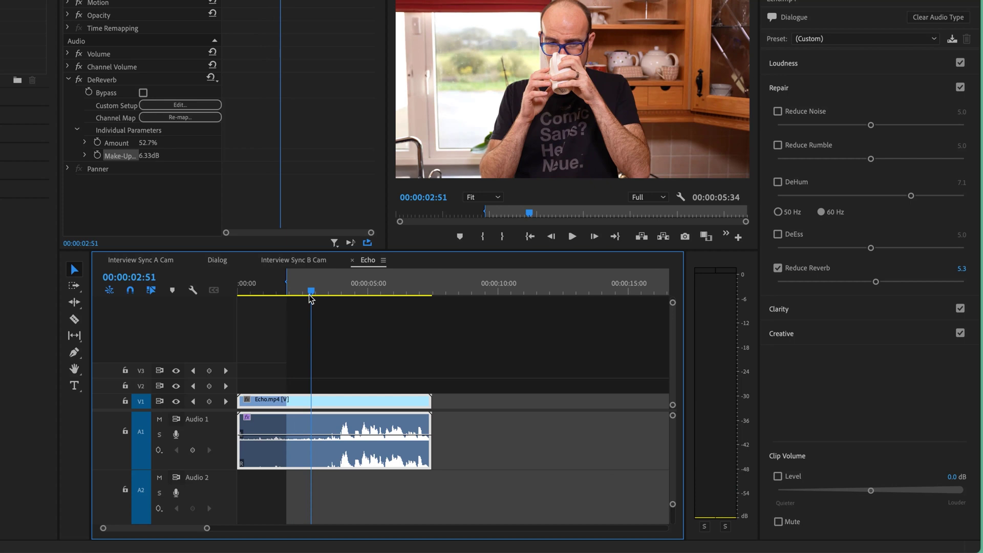
pyautogui.moveTo(308, 294); pyautogui.dragTo(331, 288)
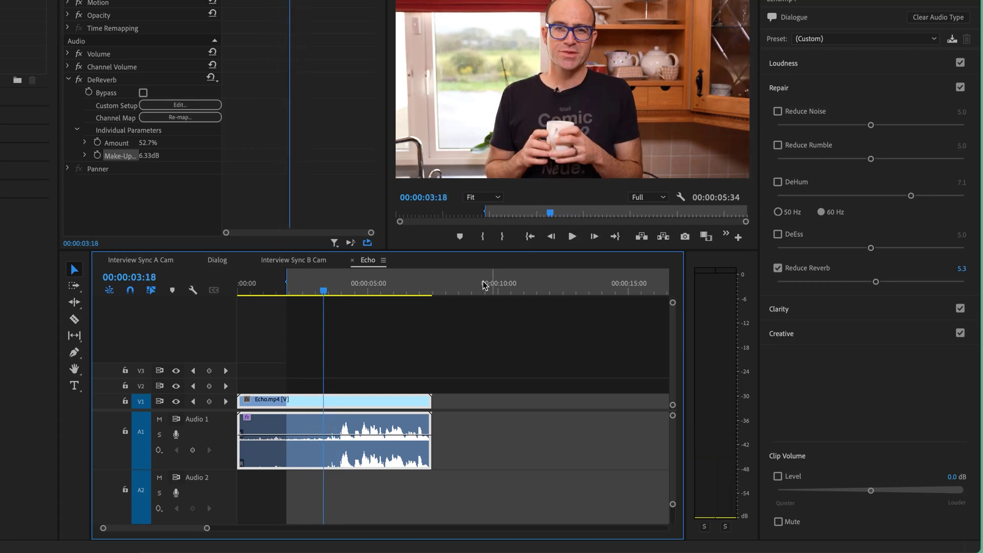
pyautogui.press('o')
pyautogui.press('space')
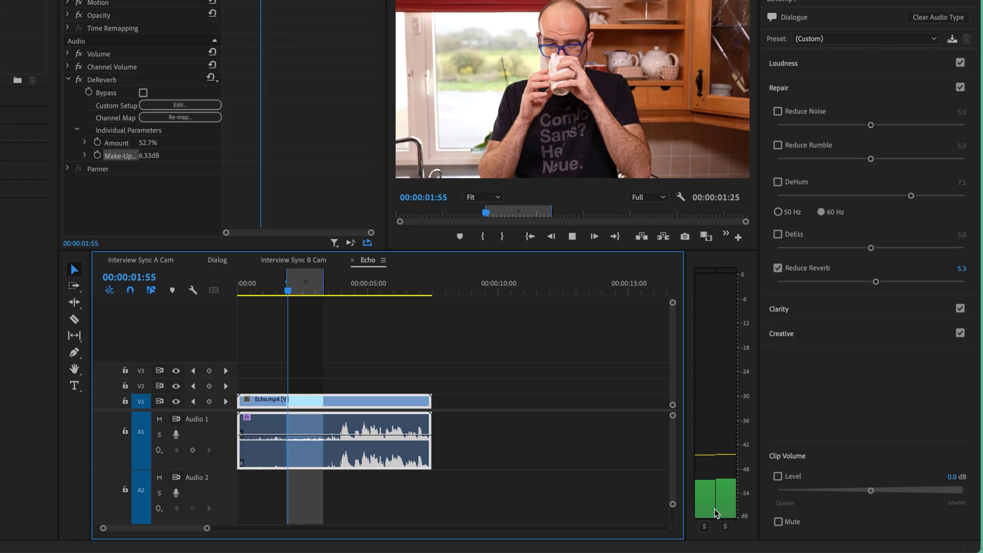
pyautogui.press('space')
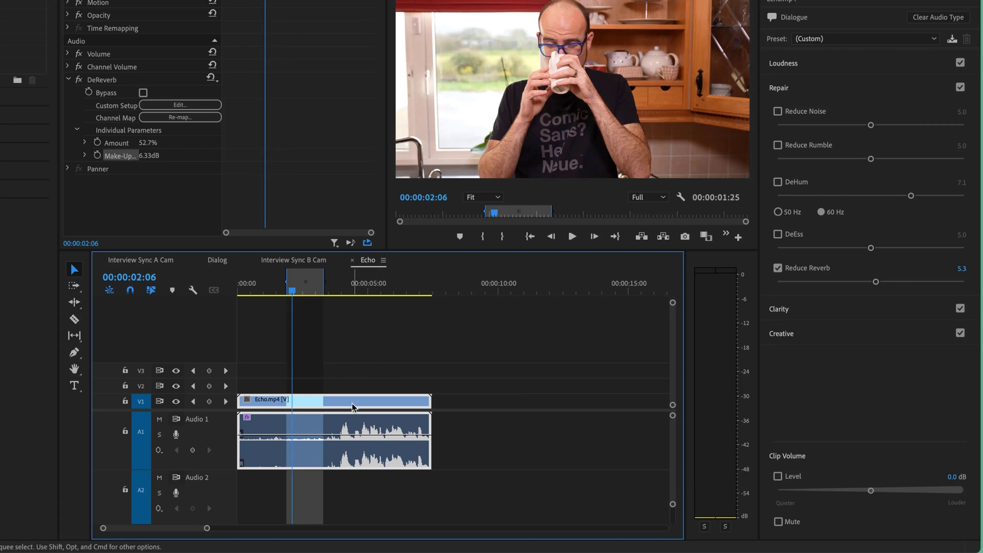
pyautogui.press('=')
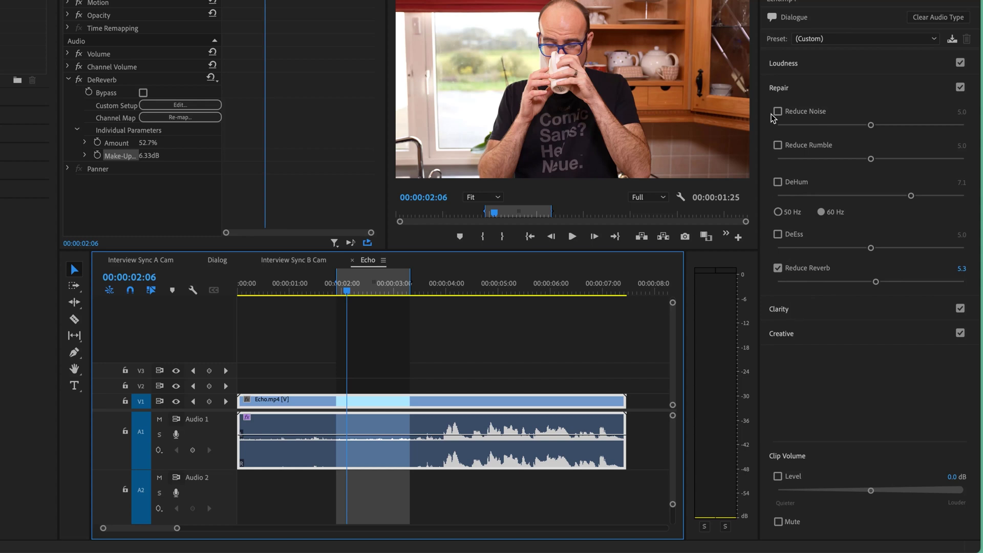
# Turn on Reduce Noise at 7.9 and play the range to hear it.
pyautogui.click(357, 291)
pyautogui.click(778, 111)
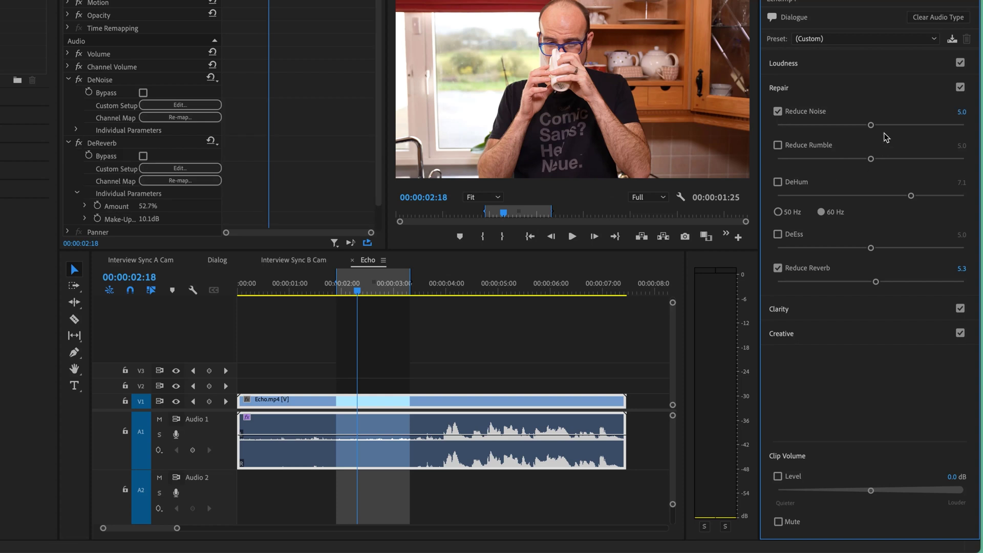
pyautogui.click(921, 125)
pyautogui.press('space')
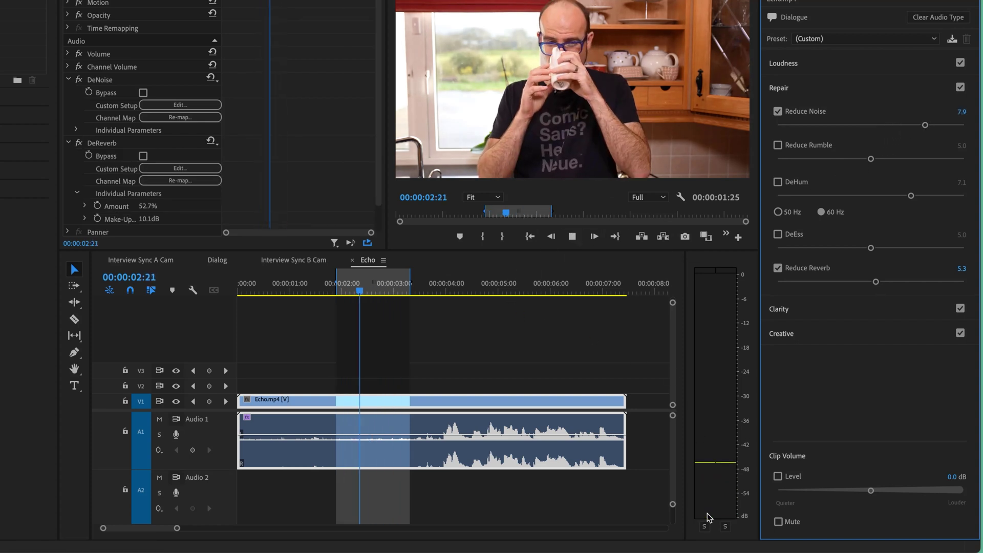
pyautogui.press('space')
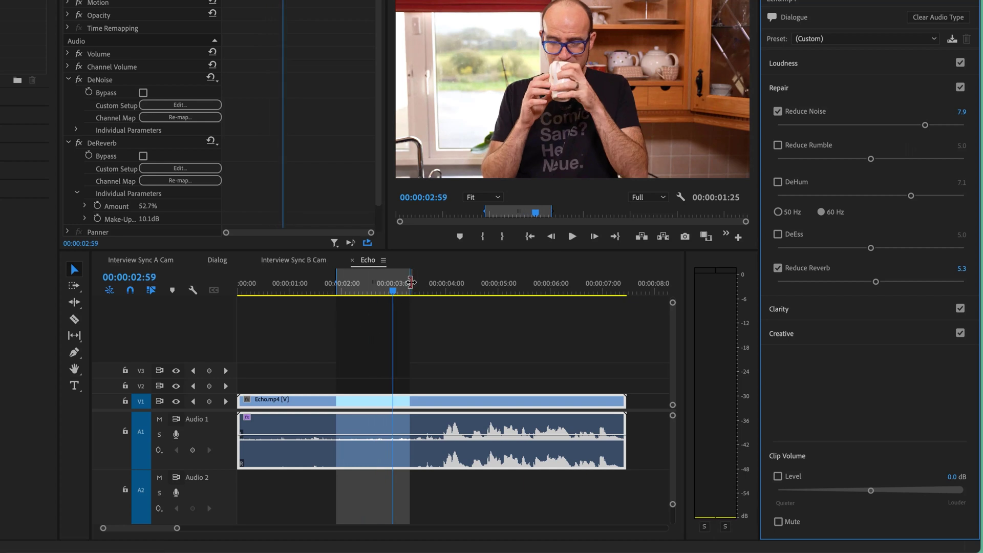
# Extend the Out point to about six seconds and toggle Reduce Noise off and on during playback.
pyautogui.moveTo(411, 283); pyautogui.dragTo(574, 283)
pyautogui.click(448, 288)
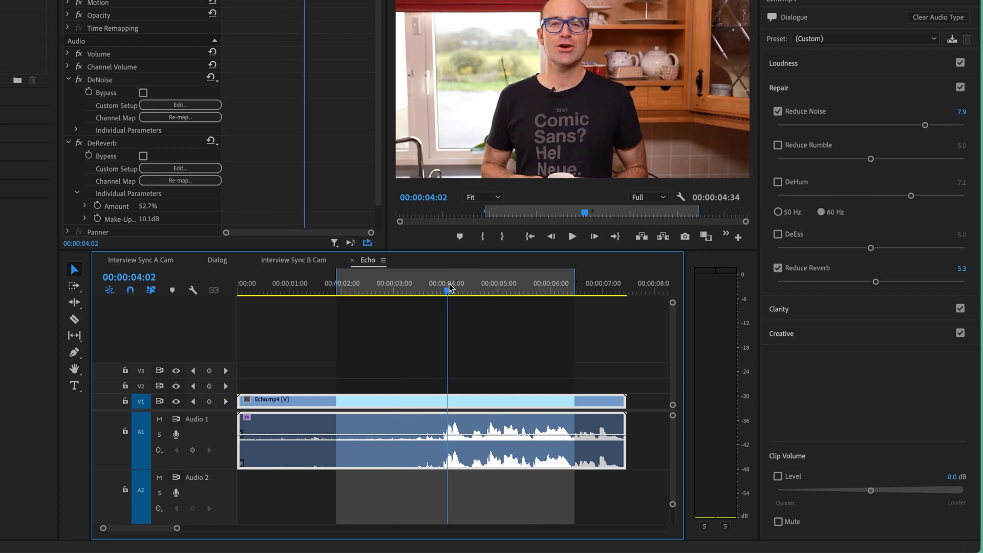
pyautogui.press('space')
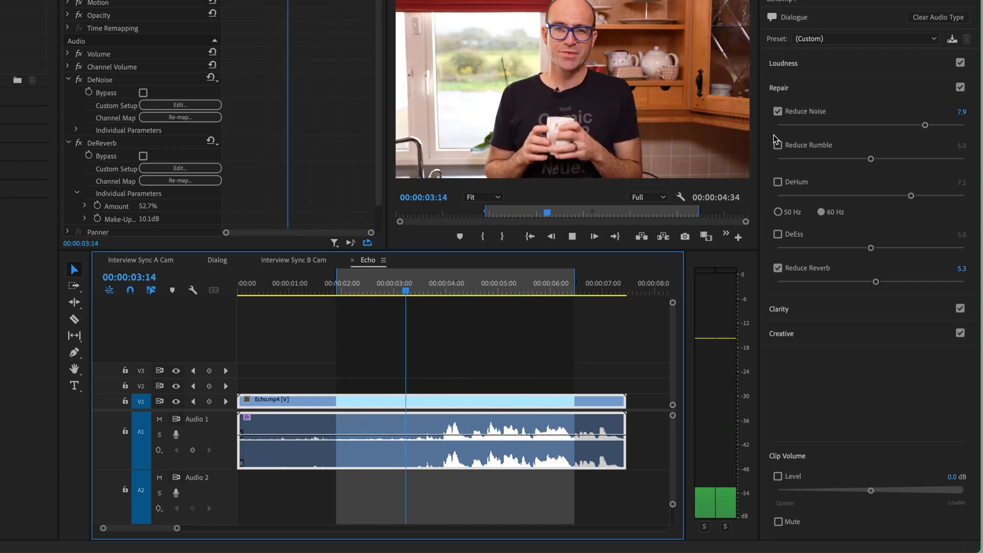
pyautogui.click(778, 111)
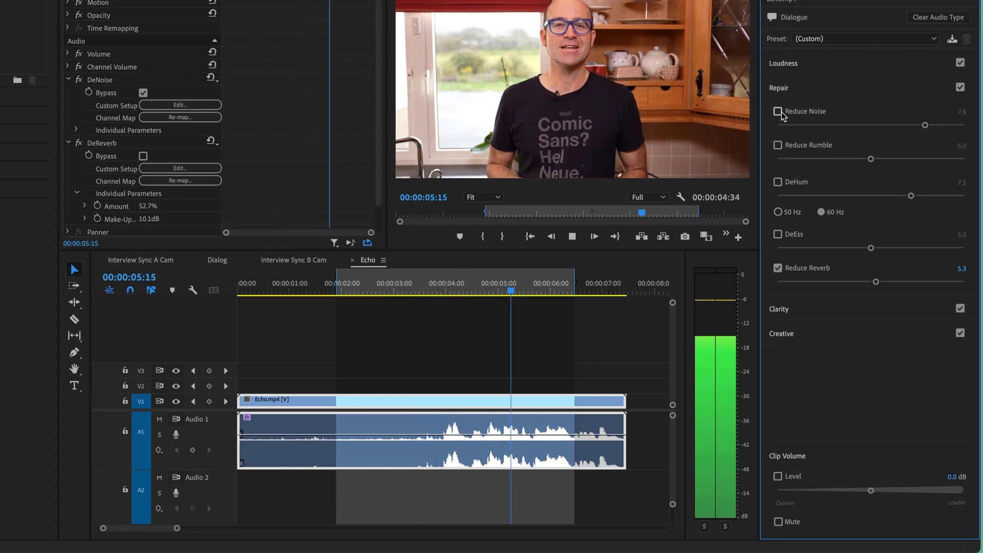
pyautogui.click(777, 111)
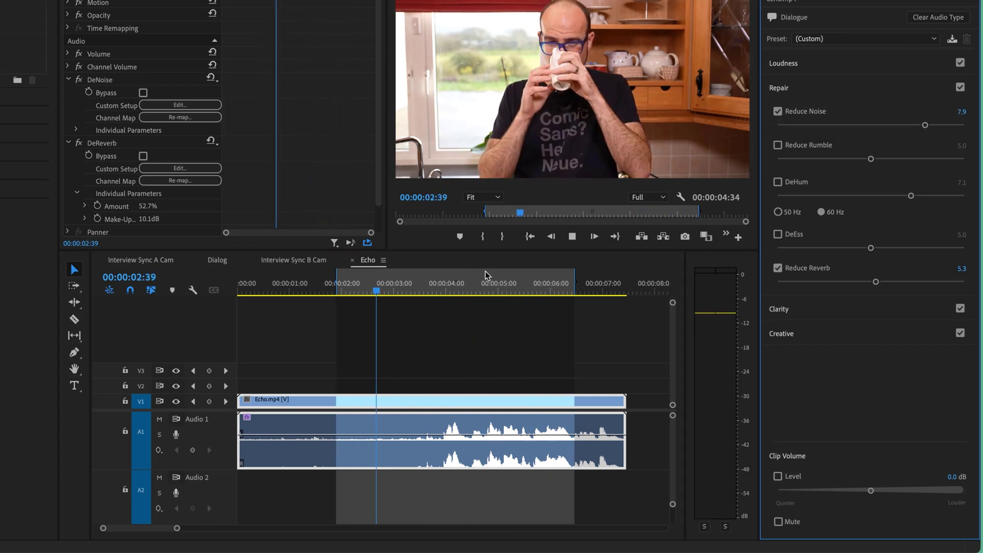
pyautogui.press('space')
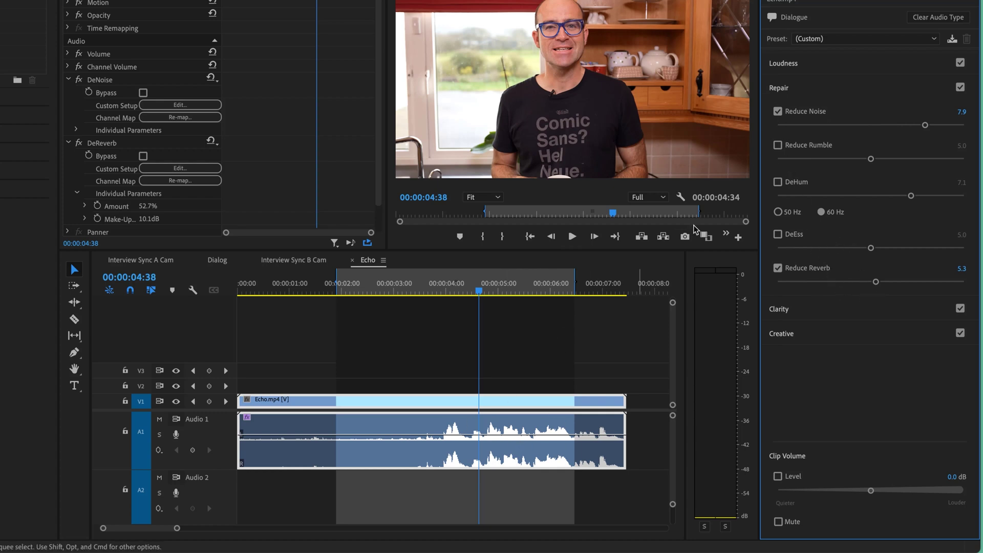
# Lower Reduce Noise from 6.5 to 2.6, playing the range to hear each change.
pyautogui.moveTo(899, 125); pyautogui.dragTo(852, 129)
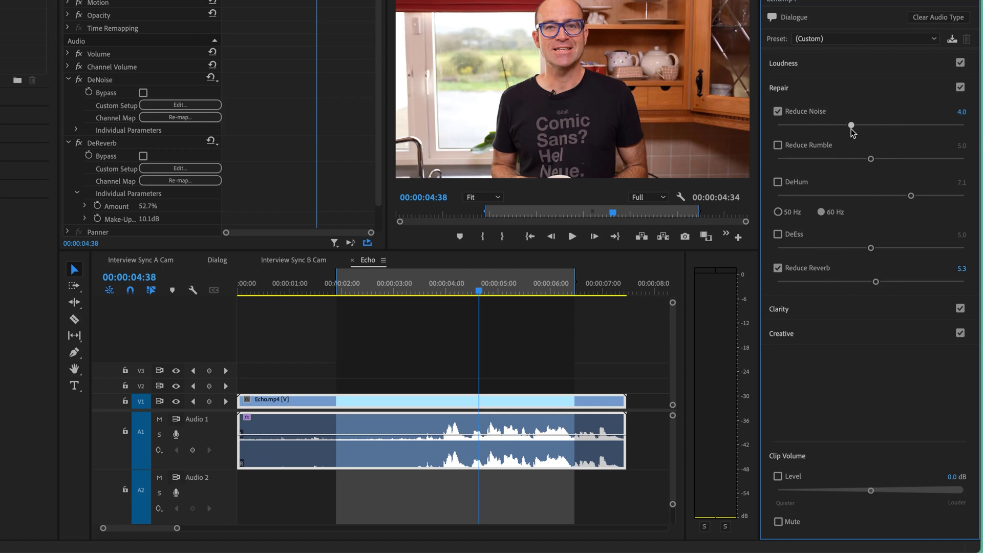
pyautogui.press('space')
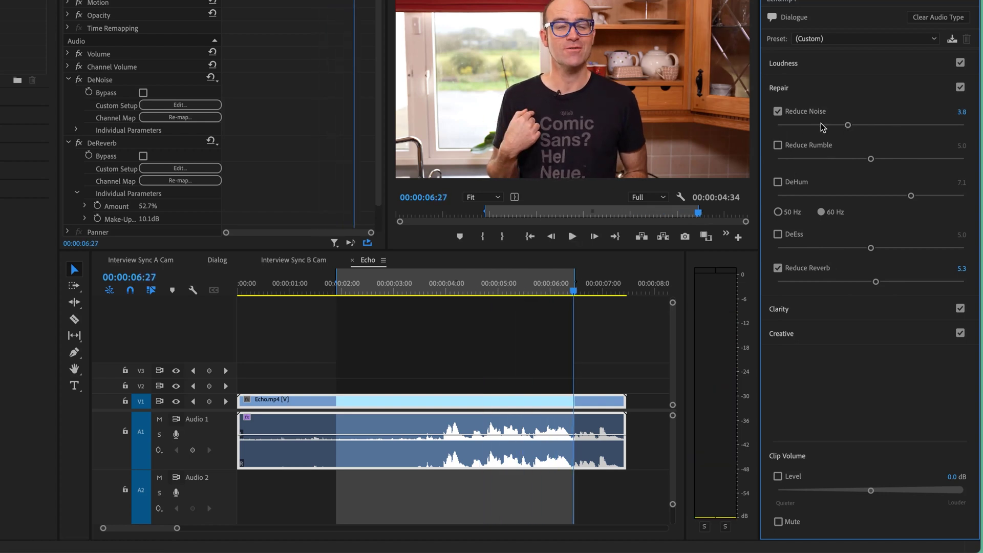
pyautogui.moveTo(823, 127); pyautogui.dragTo(826, 126)
pyautogui.press('space')
# Set DeHum to 50 Hz and mark an out point at 3:06, previewing the shortened range.
pyautogui.click(418, 286)
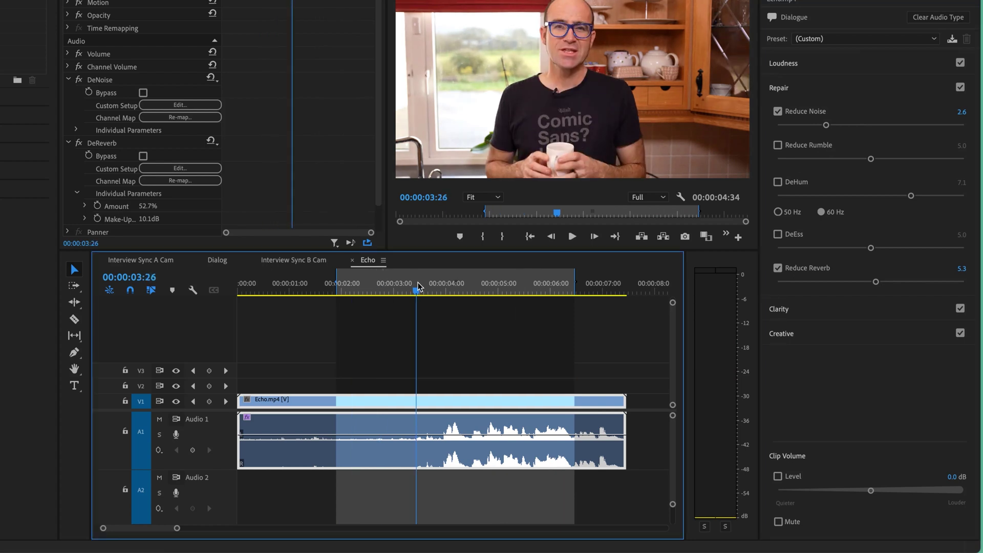
pyautogui.moveTo(418, 287); pyautogui.dragTo(399, 288)
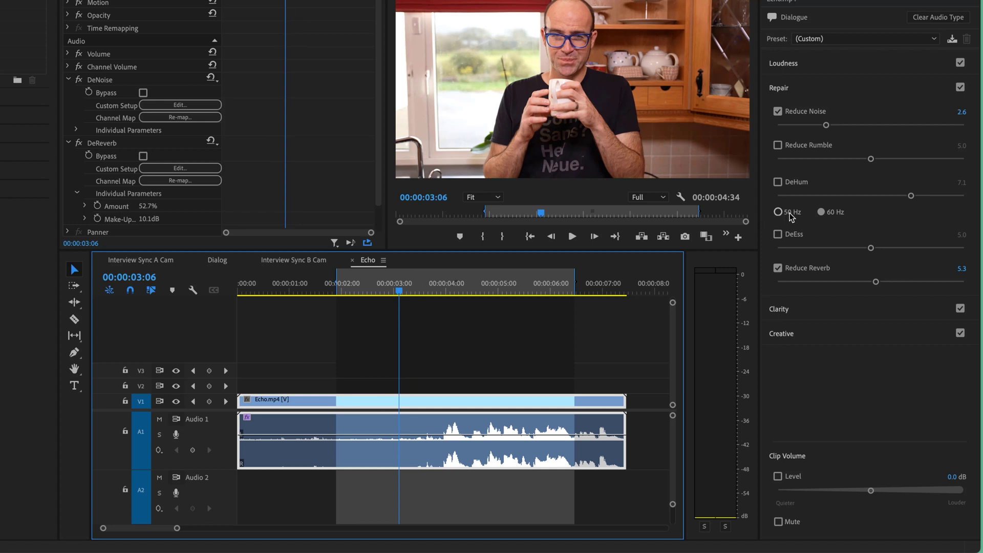
pyautogui.click(782, 212)
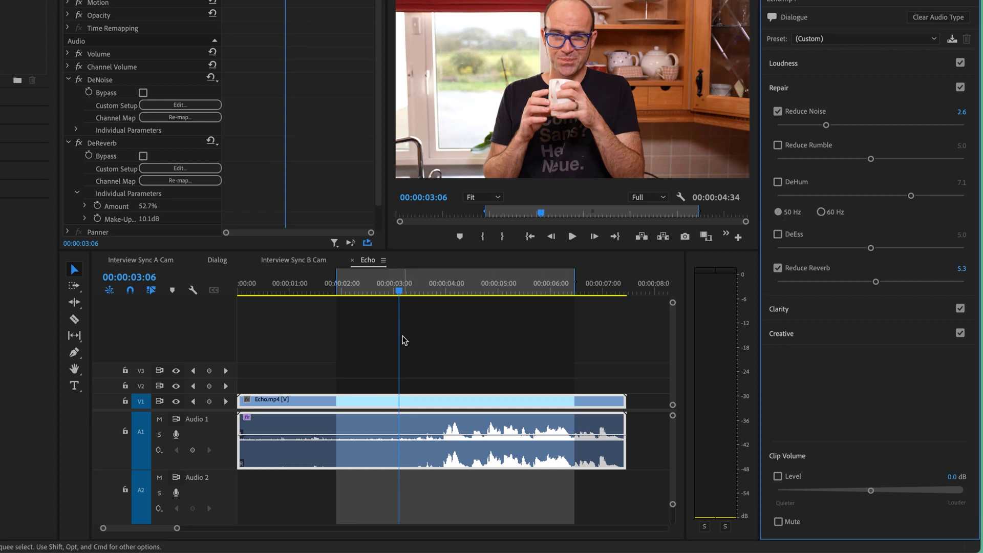
pyautogui.click(398, 293)
pyautogui.press('o')
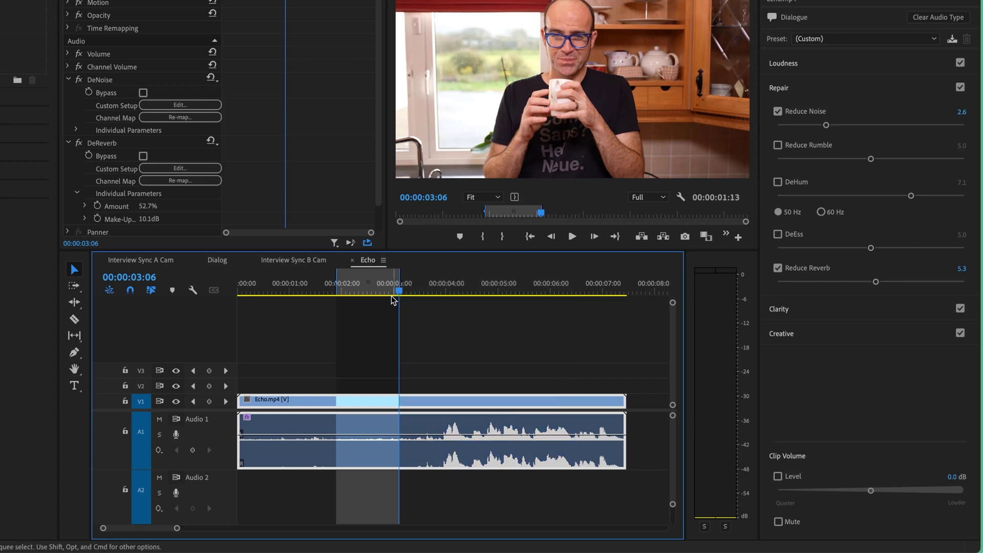
pyautogui.hotkey('ctrl', 'shift', 'space')
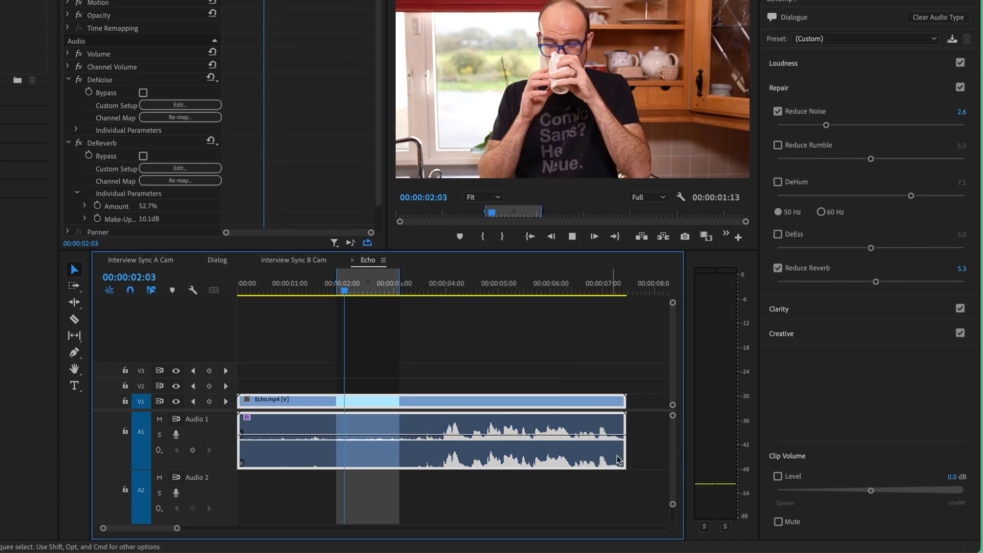
pyautogui.press('space')
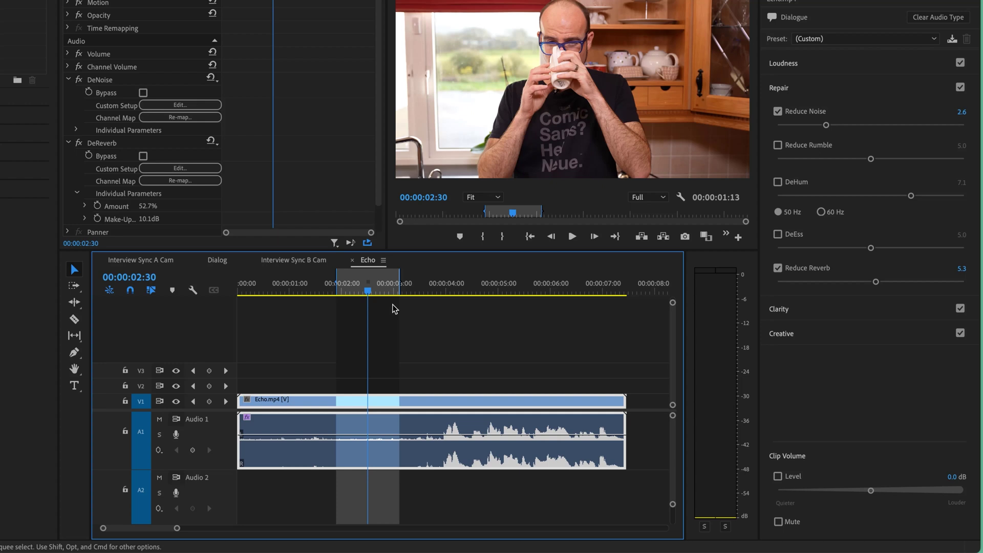
# Enable DeHum at strength 2.9 and extend the out point to about 5:00 for playback.
pyautogui.moveTo(368, 291); pyautogui.dragTo(361, 291)
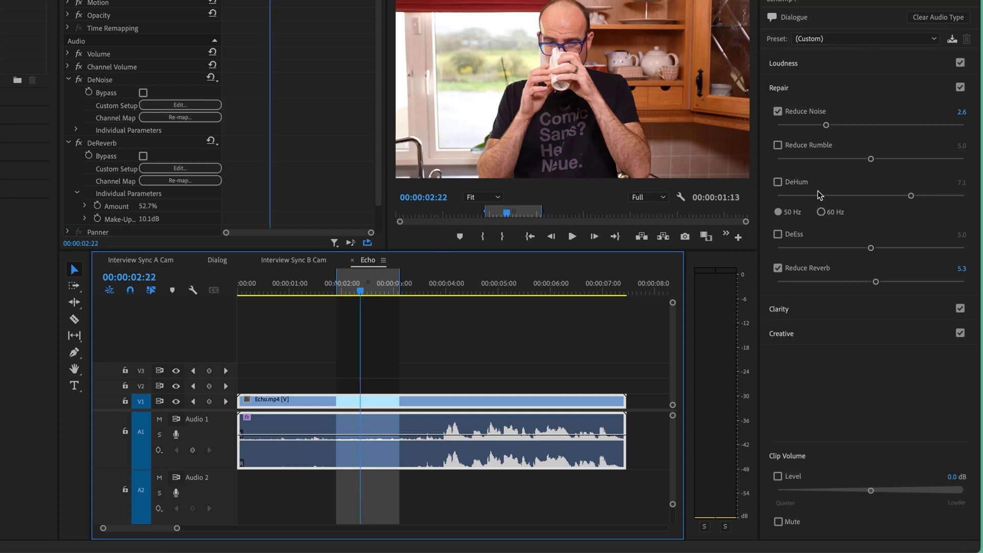
pyautogui.click(777, 181)
pyautogui.moveTo(843, 196); pyautogui.dragTo(831, 195)
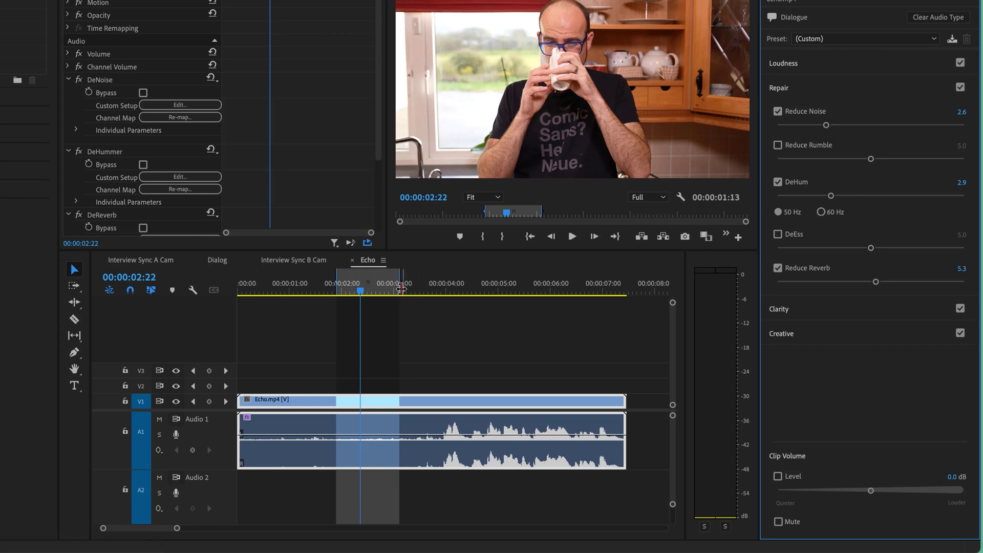
pyautogui.click(401, 285)
pyautogui.moveTo(401, 285); pyautogui.dragTo(487, 285)
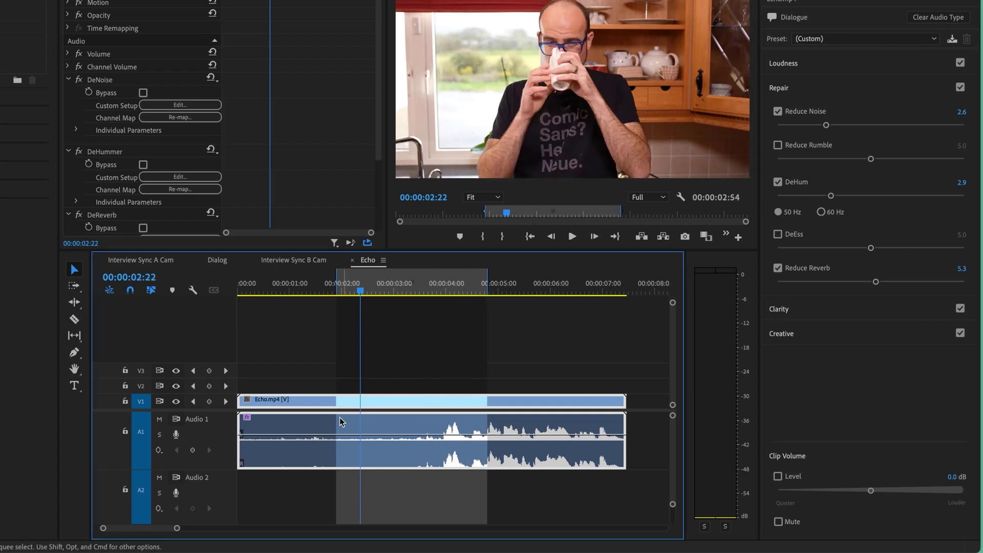
pyautogui.press('space')
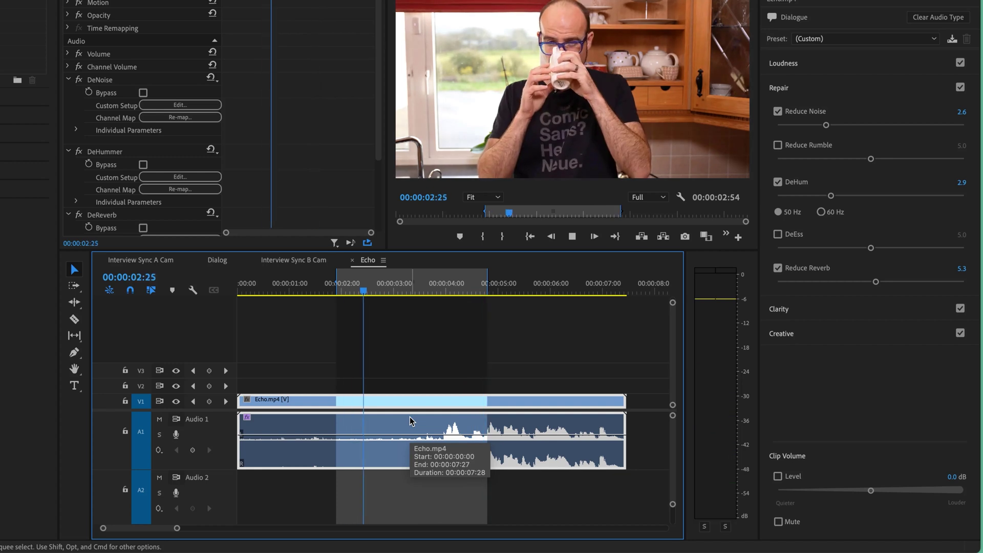
# Reduce DeHum to 2.0, compare it off and on, then open the DeHummer's detailed settings.
pyautogui.moveTo(832, 196); pyautogui.dragTo(816, 209)
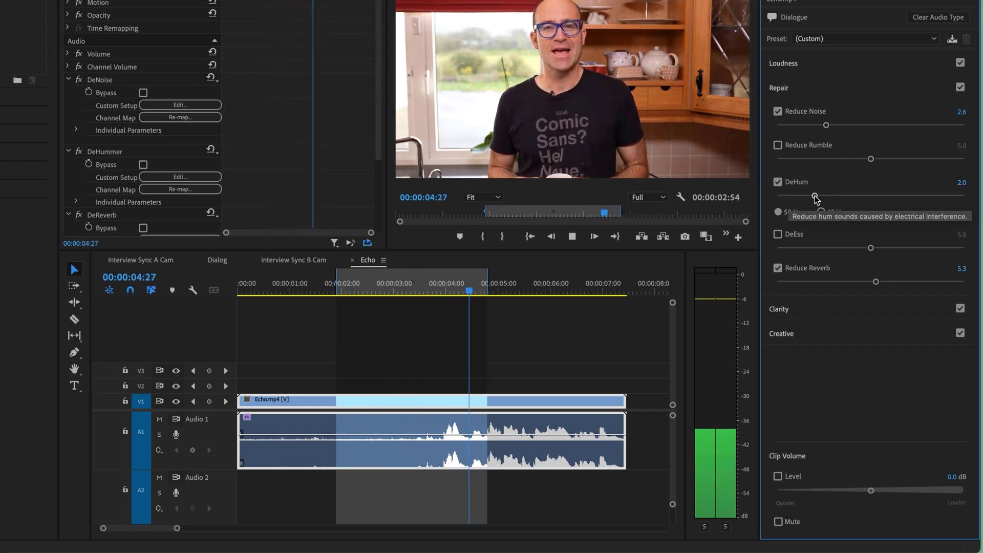
pyautogui.press('space')
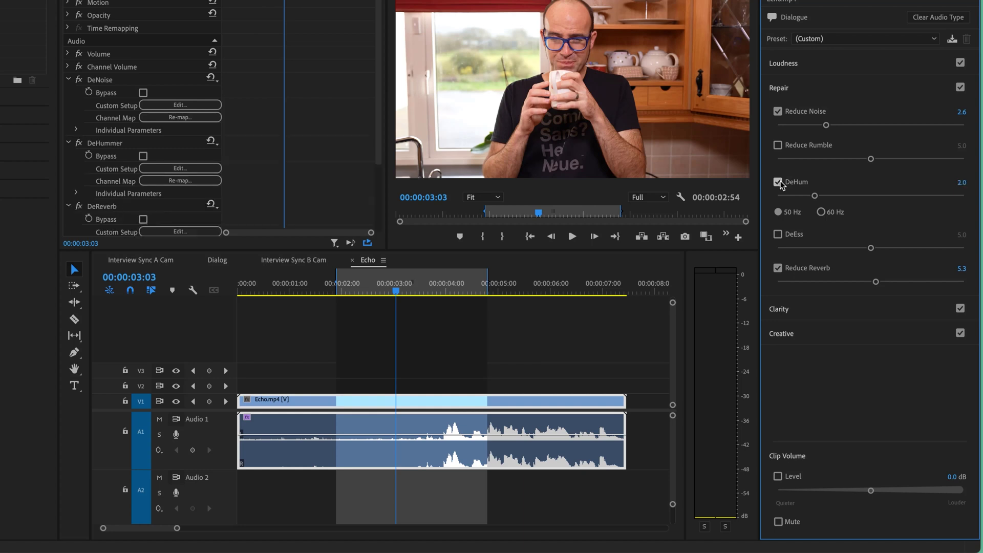
pyautogui.click(778, 182)
pyautogui.press('space')
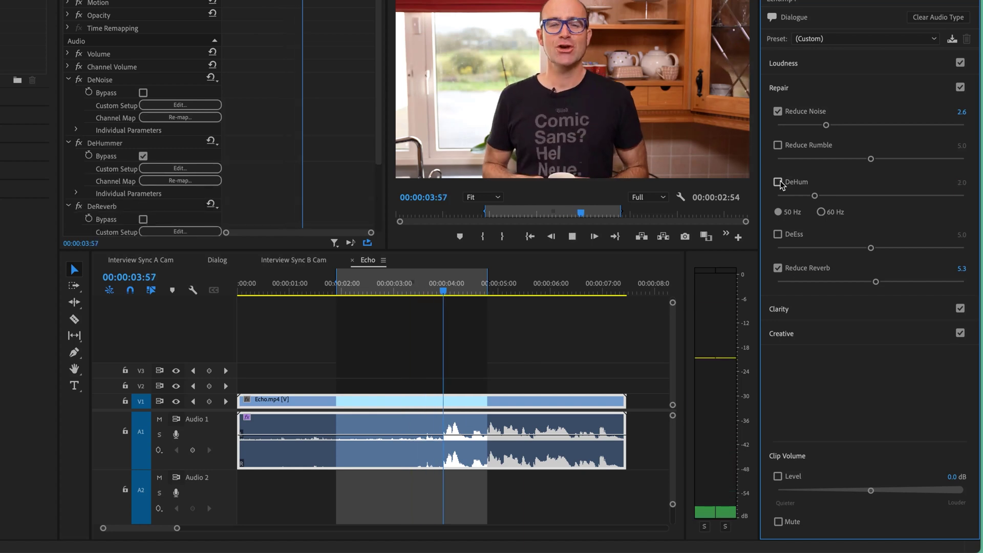
pyautogui.click(778, 182)
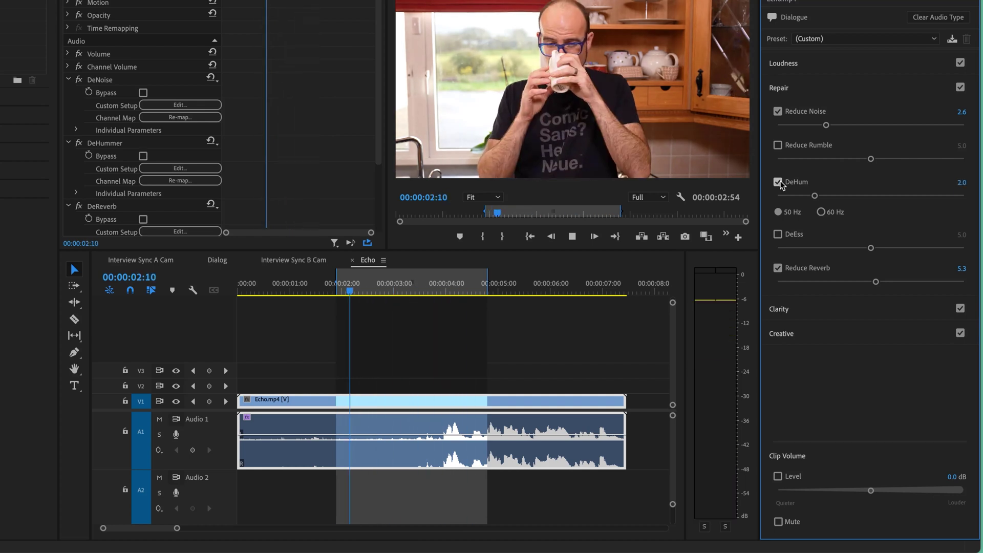
pyautogui.press('space')
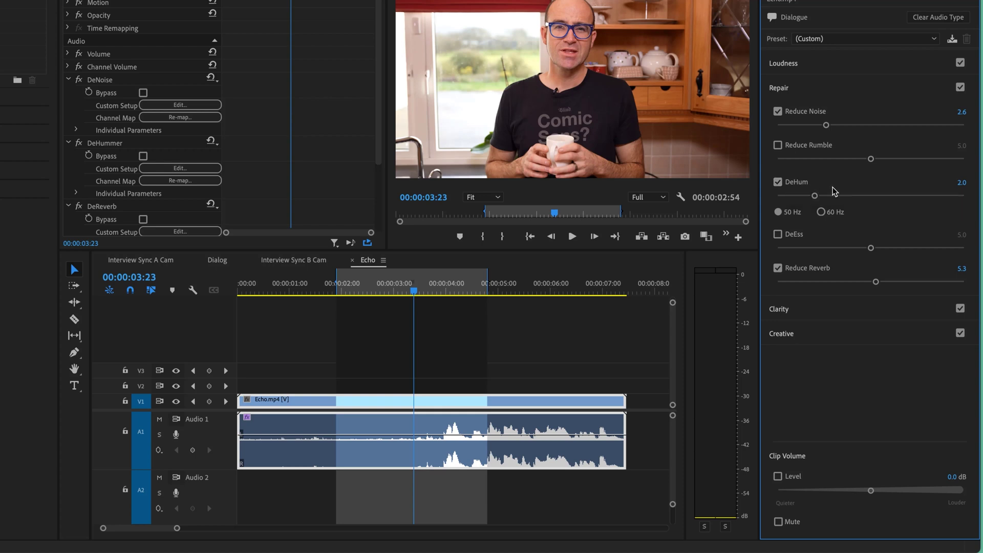
pyautogui.click(171, 169)
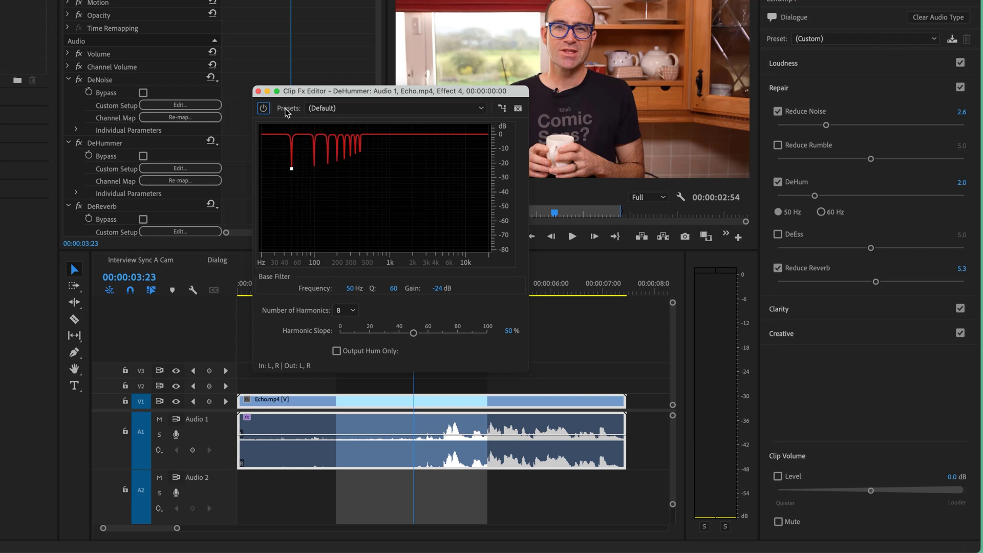
# Close the DeHummer editor, watch the DeNoise spectrum in its editor, then close it.
pyautogui.click(258, 92)
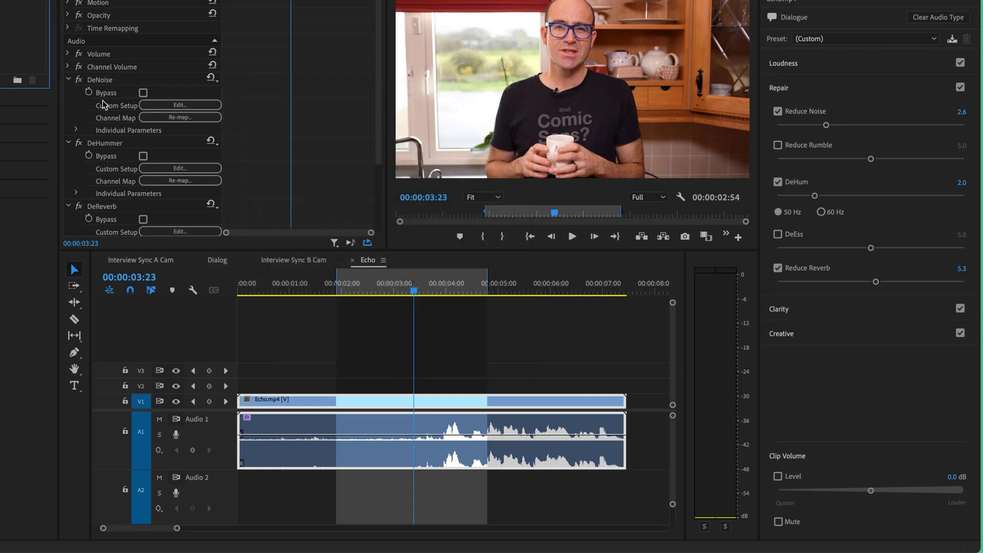
pyautogui.click(180, 105)
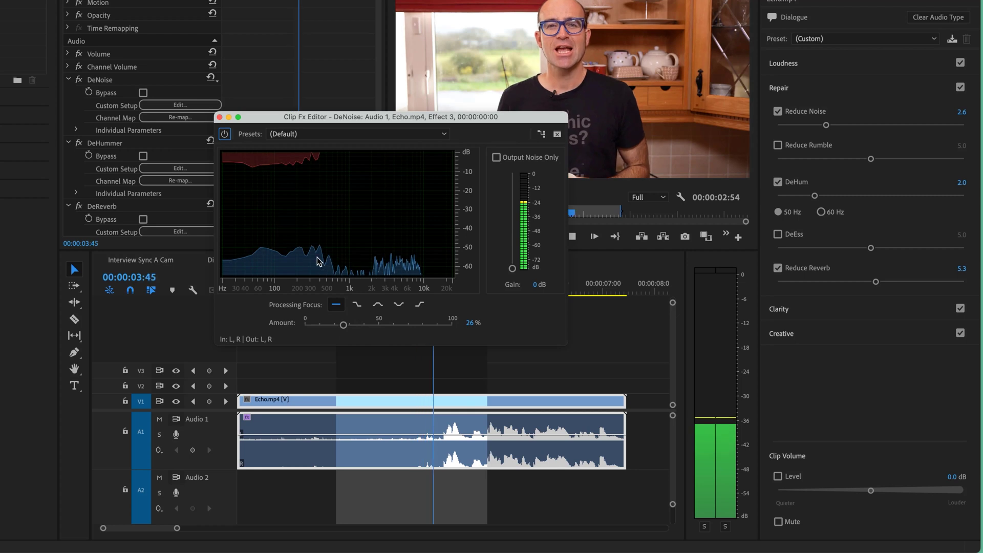
pyautogui.press('space')
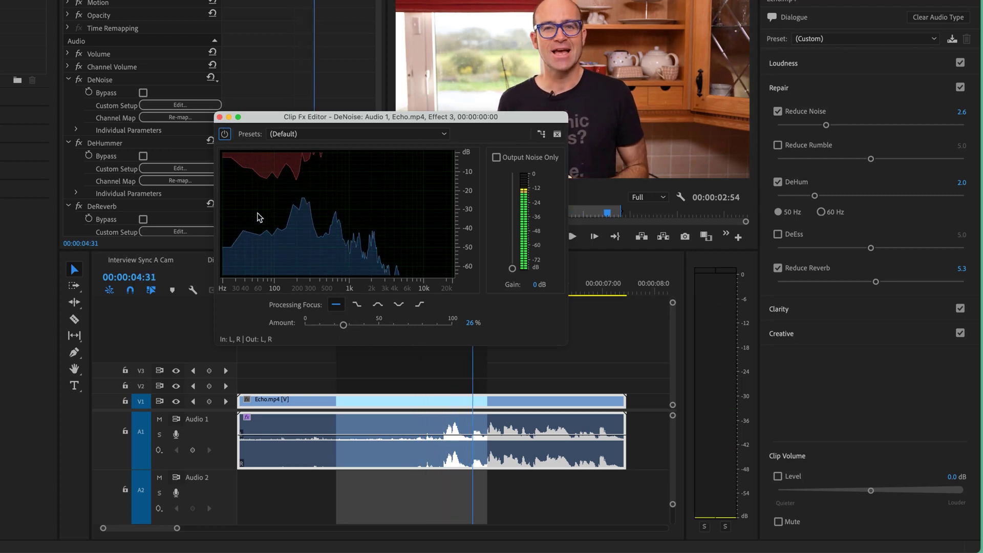
pyautogui.click(220, 118)
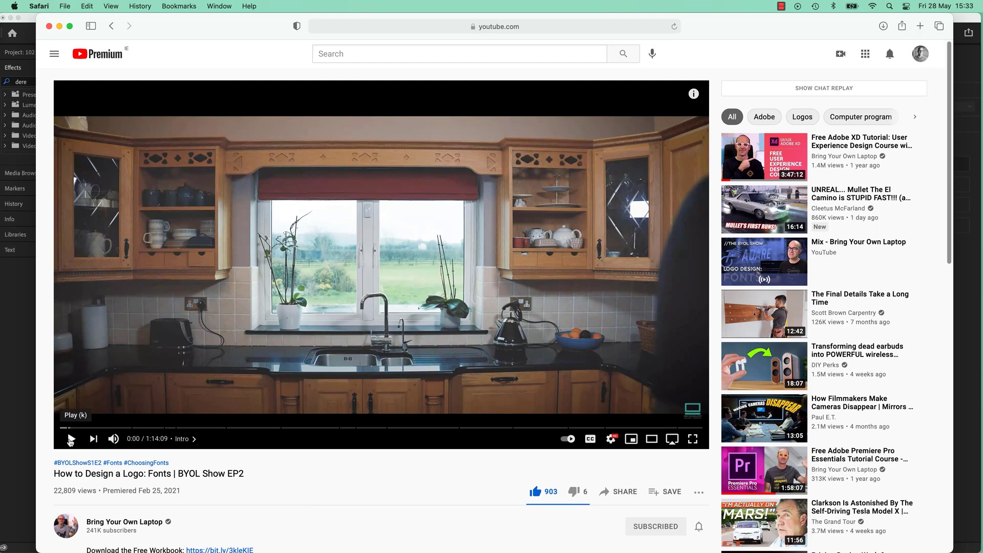
# Play the BYOL Show EP2 episode to 0:23, select its title, then return to Premiere Pro.
pyautogui.click(70, 439)
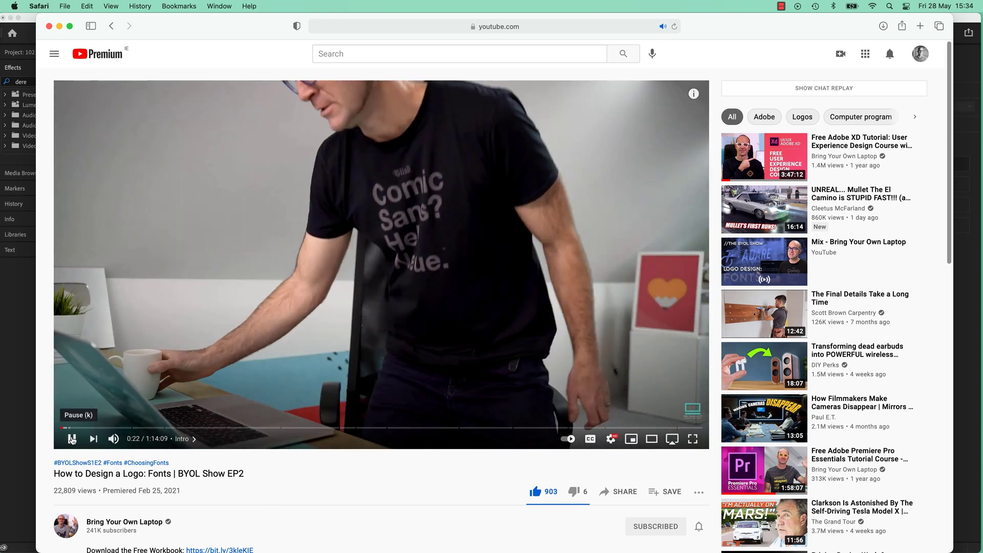
pyautogui.click(71, 439)
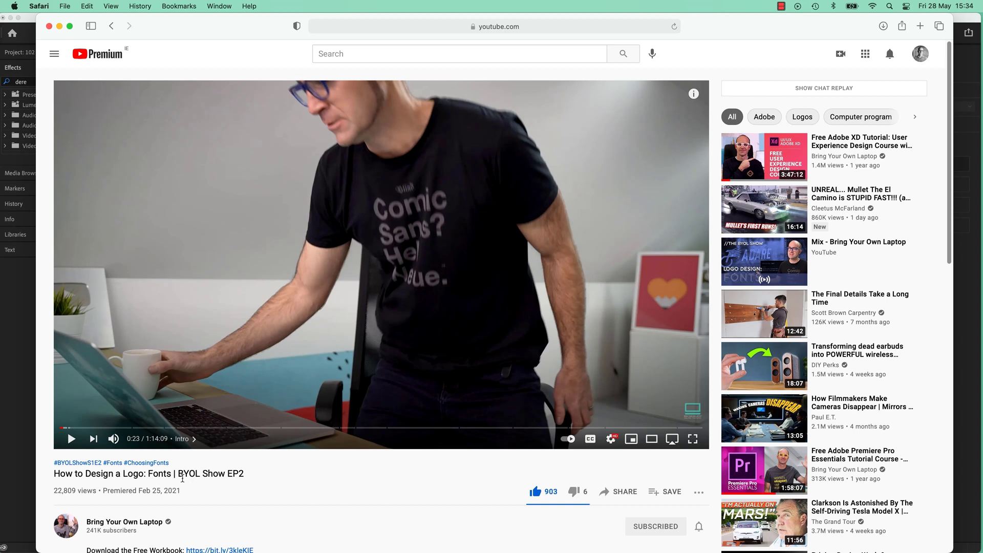
pyautogui.moveTo(178, 474); pyautogui.dragTo(365, 478)
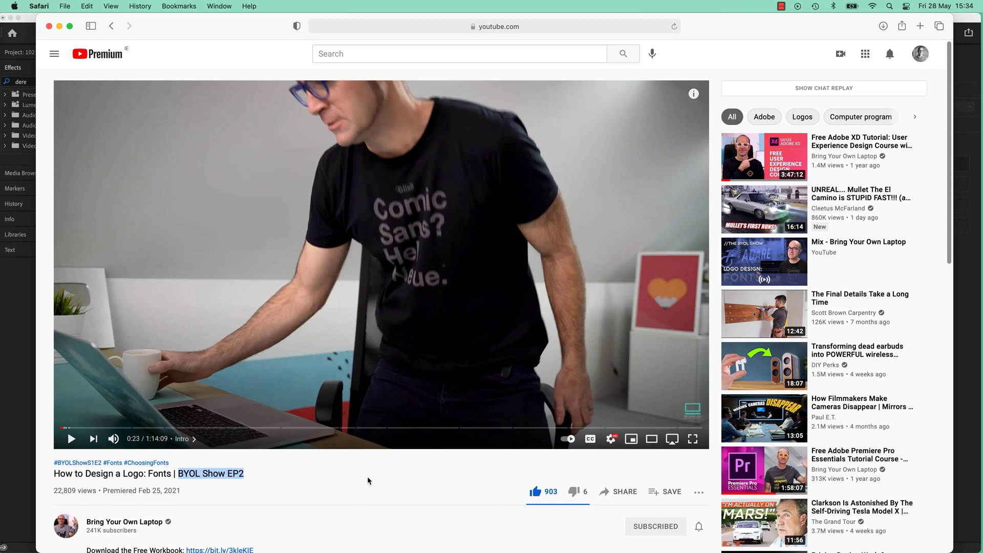
pyautogui.tripleClick(367, 479)
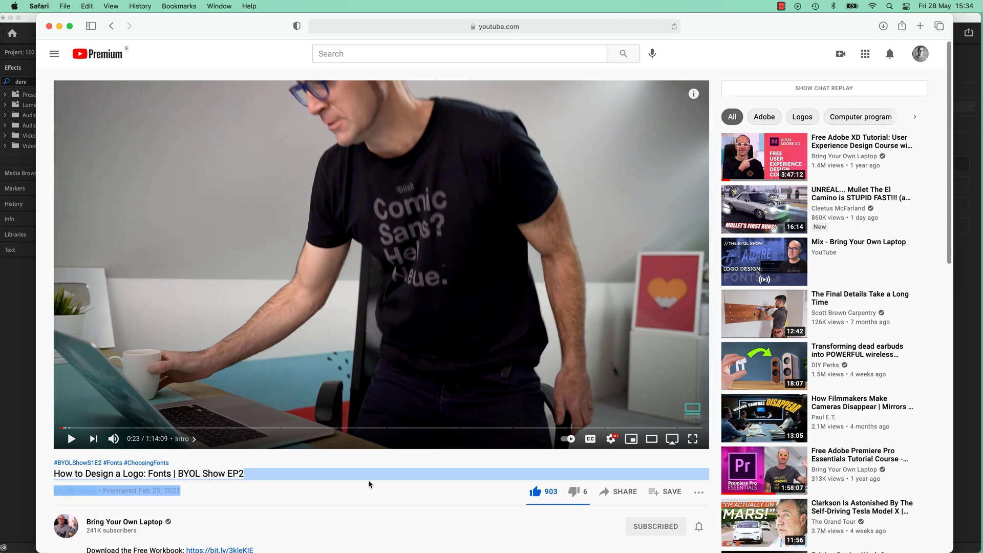
pyautogui.click(367, 486)
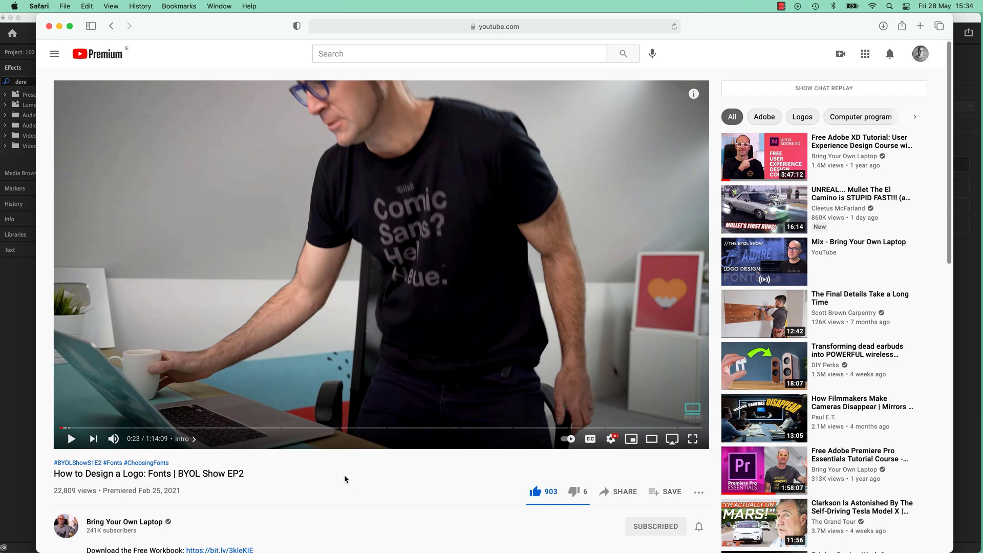
pyautogui.press('super+Tab')
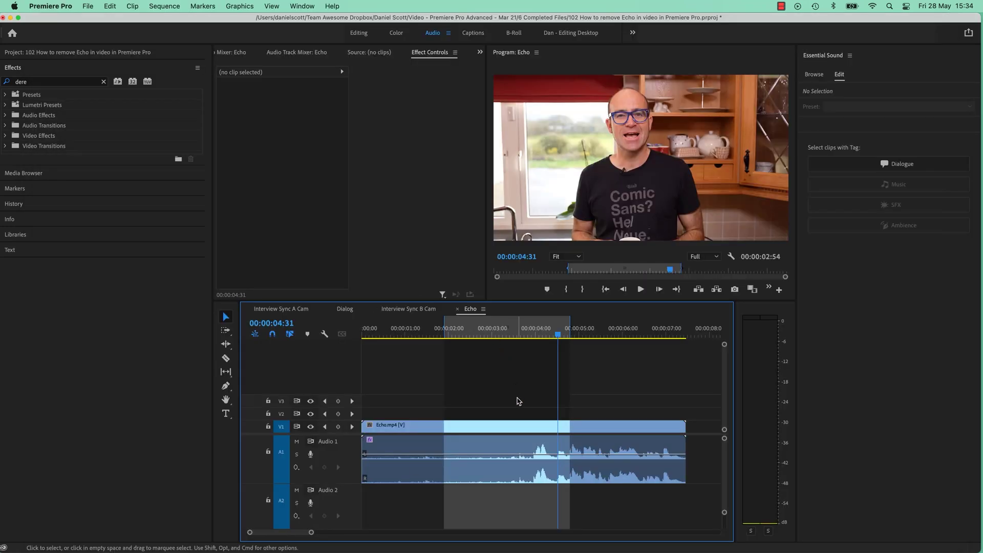
# Bypass the Echo.mp4 clip's DeNoise, DeHummer and DeReverb effects and play the untreated audio.
pyautogui.click(553, 422)
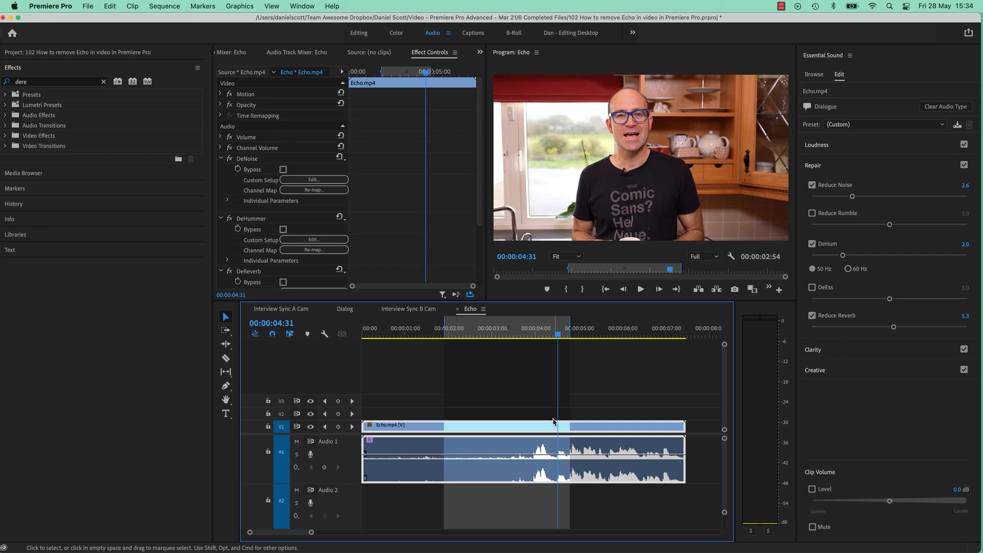
pyautogui.click(227, 163)
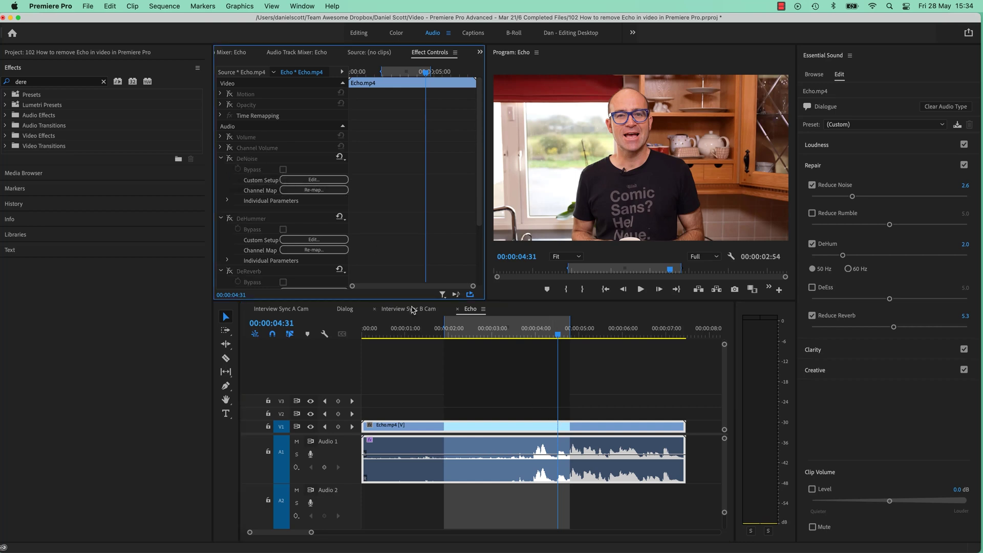
pyautogui.press('space')
pyautogui.press('space')
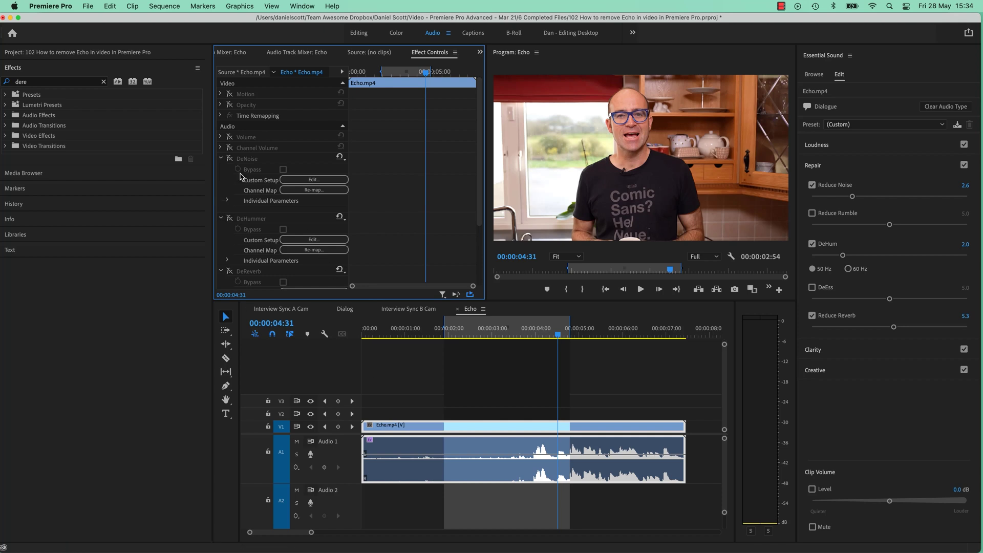